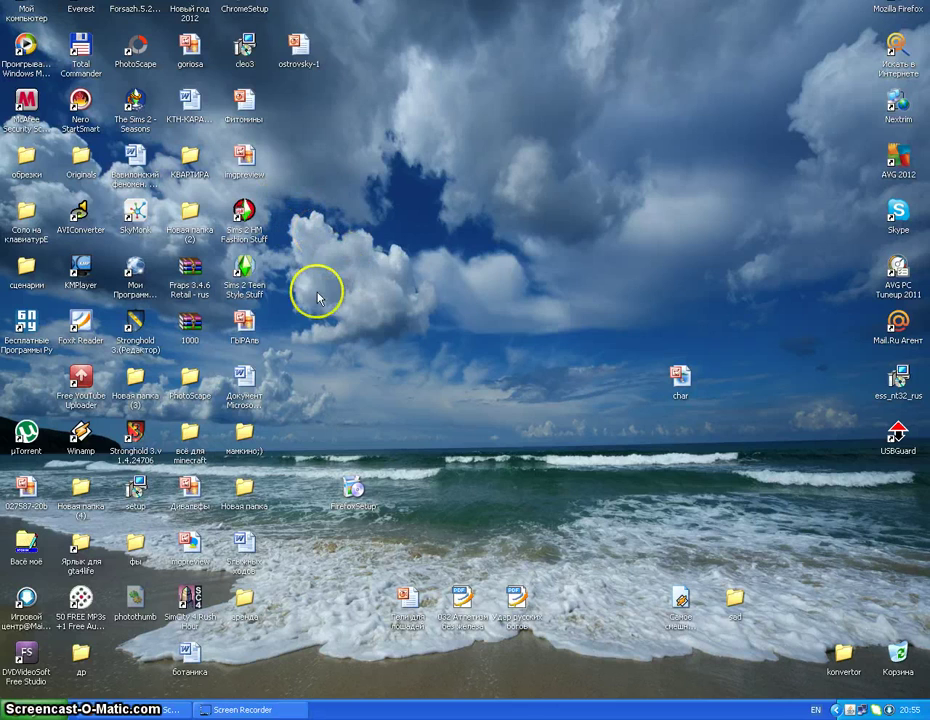
Open the Network Connections folder from Control Panel's network and Internet category.
left_click(30, 712)
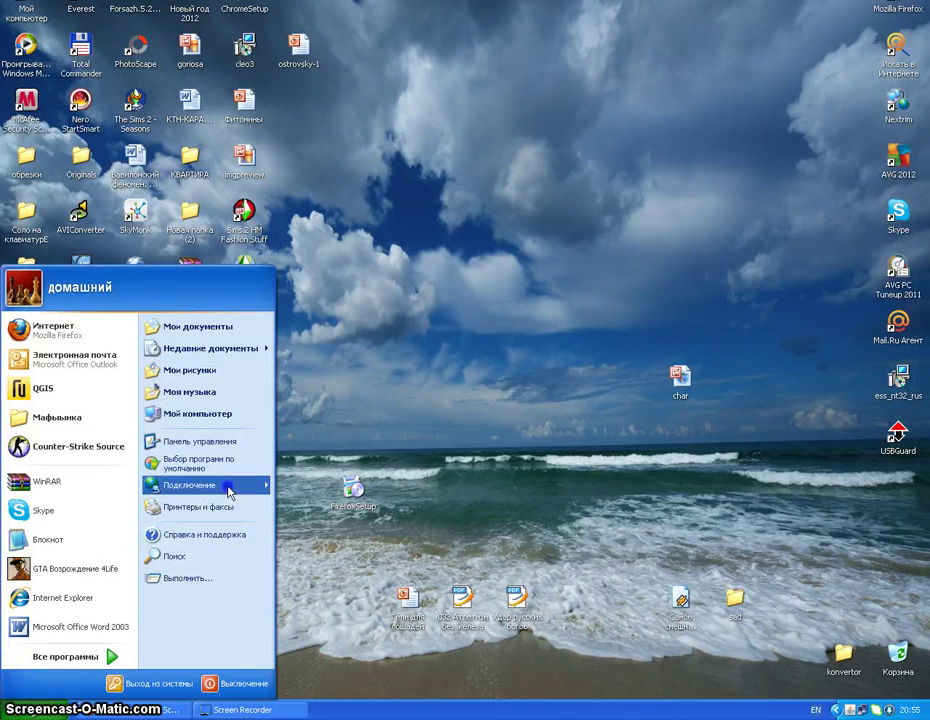
mouse_move(236, 492)
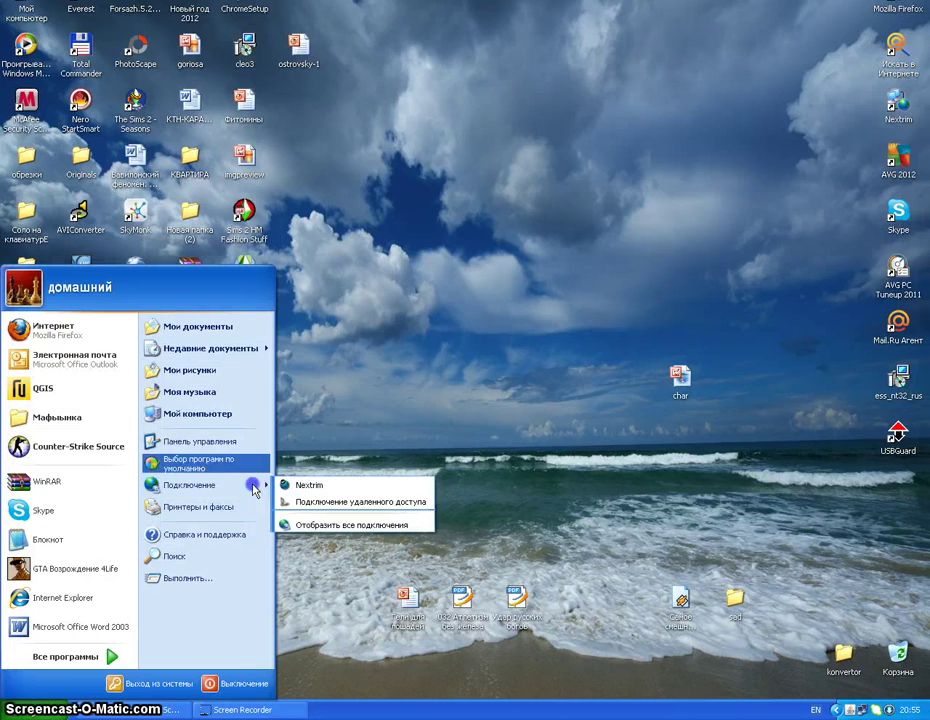
left_click(214, 441)
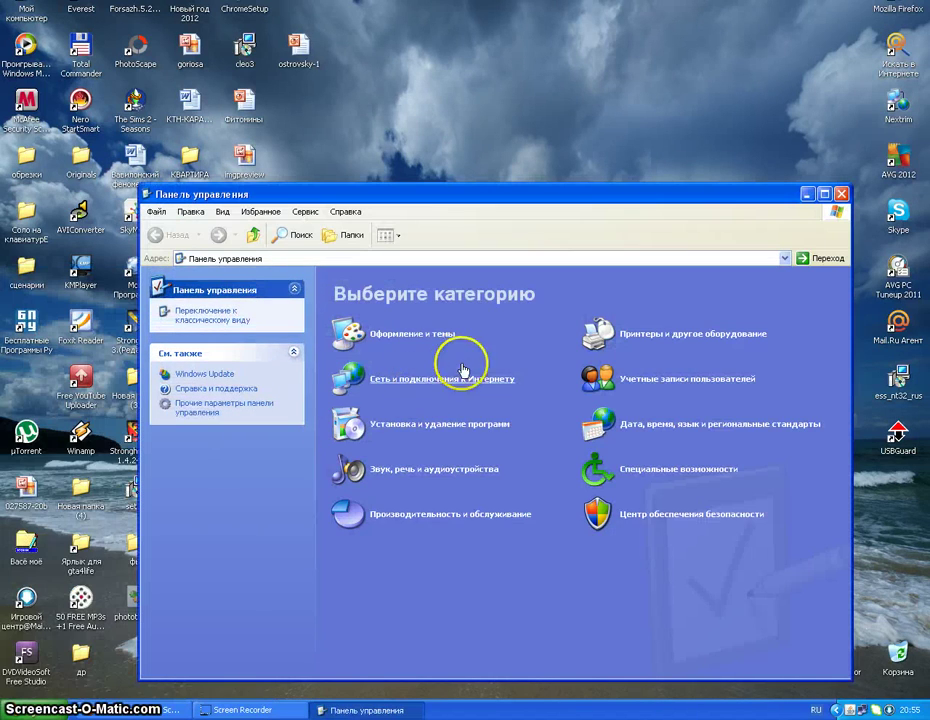
left_click(418, 378)
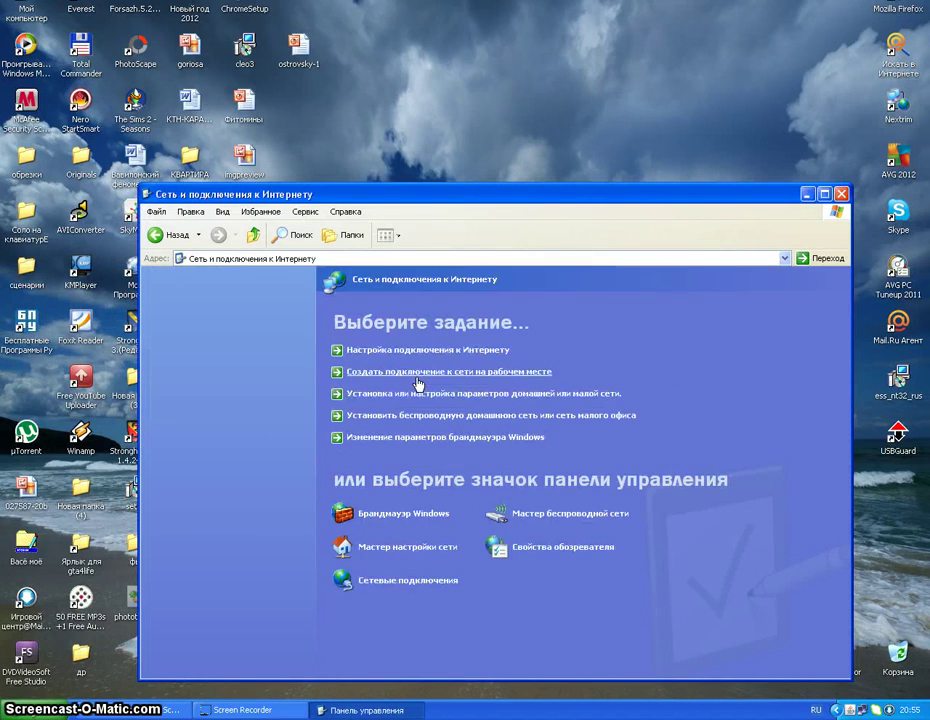
right_click(370, 582)
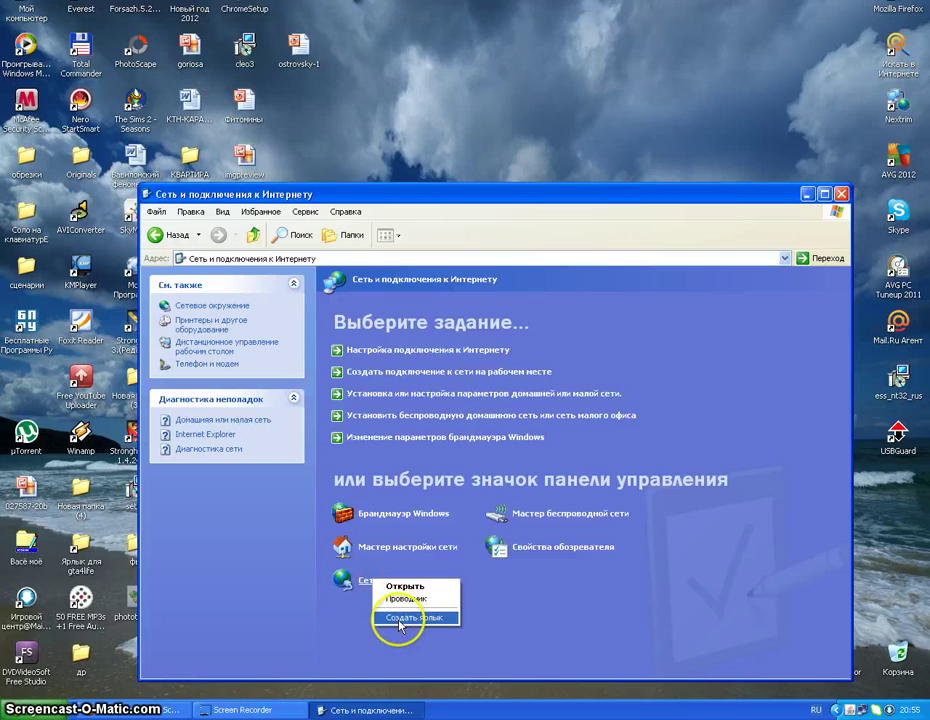
left_click(352, 587)
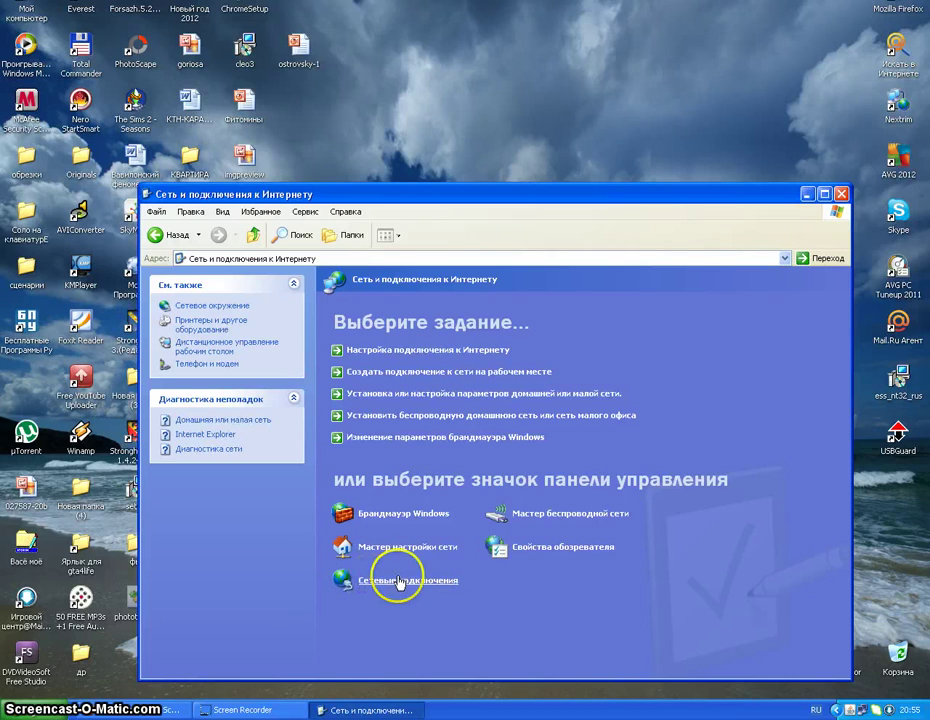
left_click(398, 583)
Review the local area connection's Internet Protocol (TCP/IP) address and DNS settings, and close its properties.
right_click(413, 360)
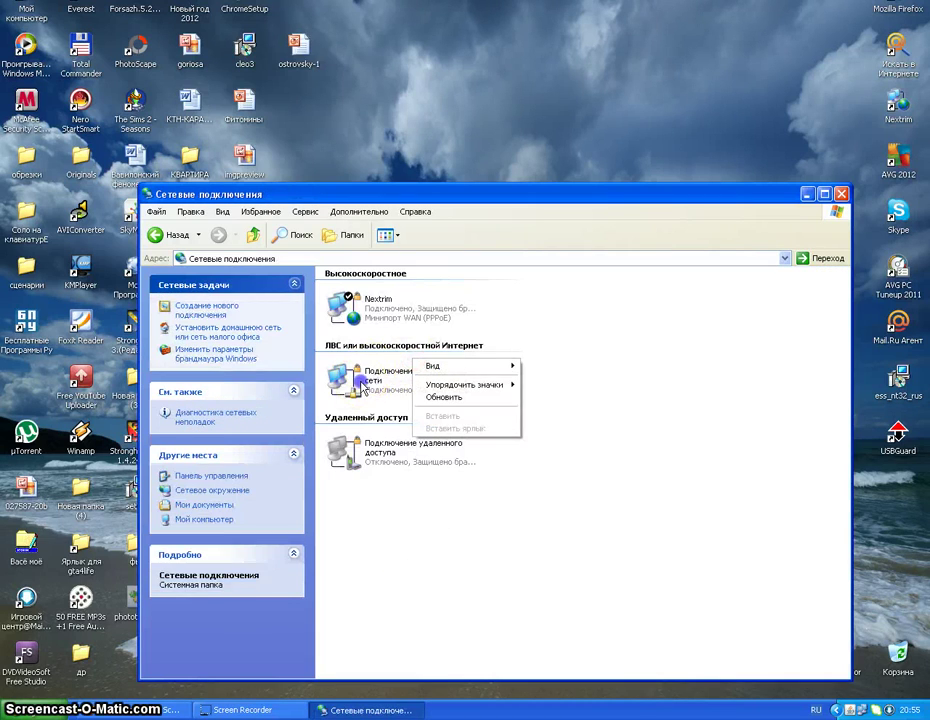
left_click(411, 390)
right_click(411, 390)
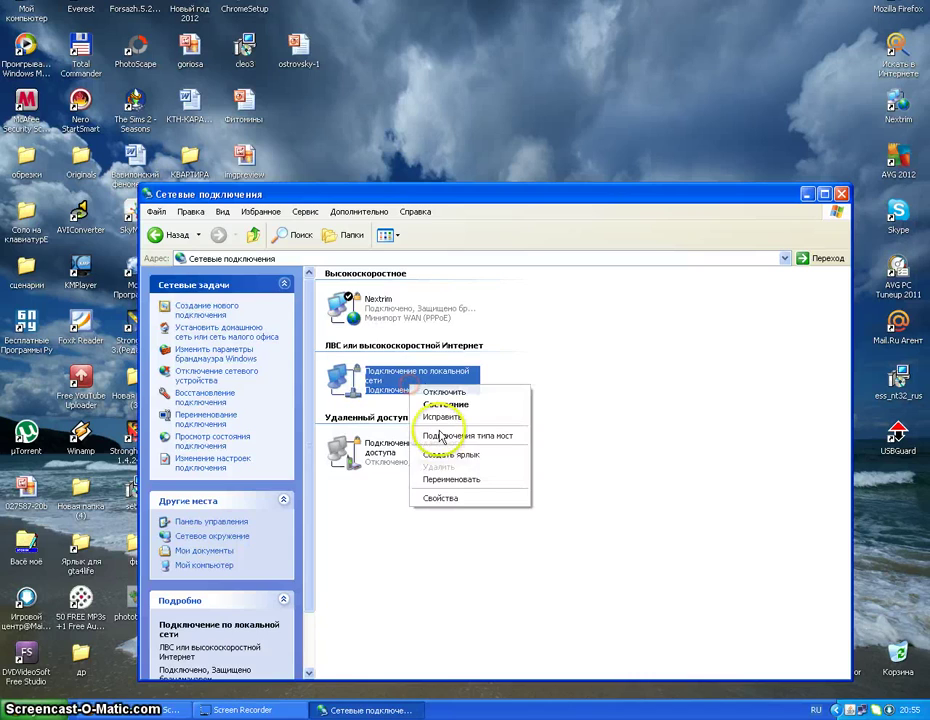
left_click(441, 497)
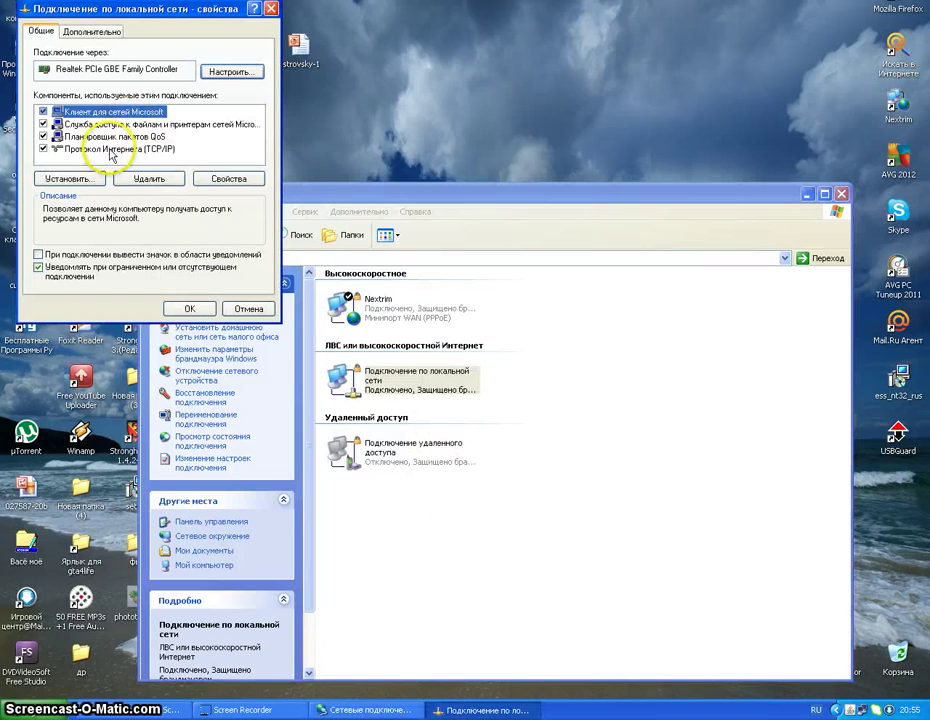
left_click(107, 152)
double_click(107, 152)
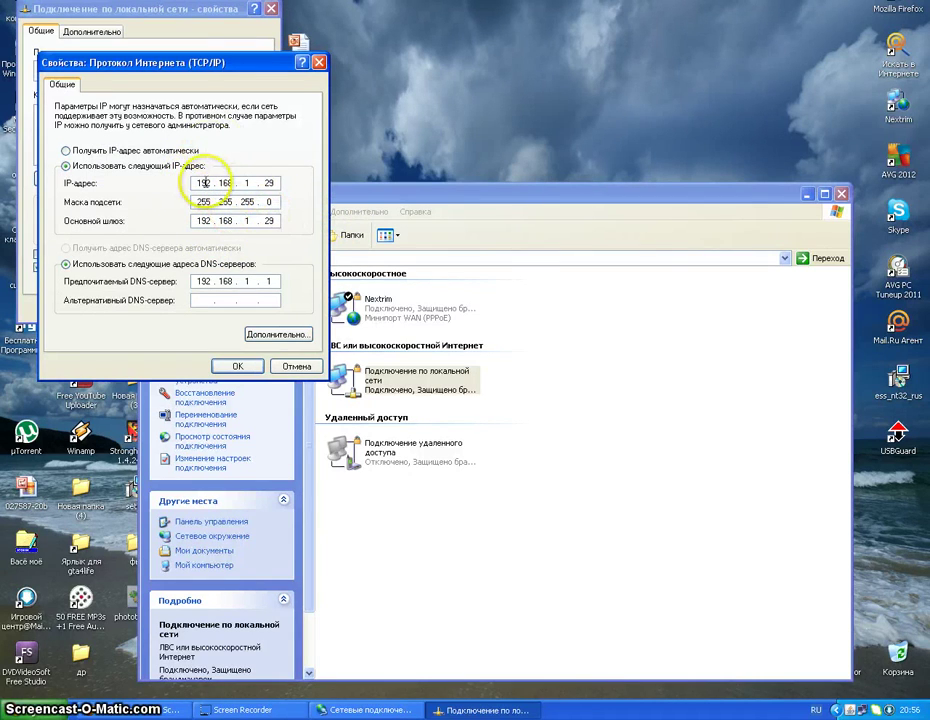
left_click(238, 366)
left_click(190, 309)
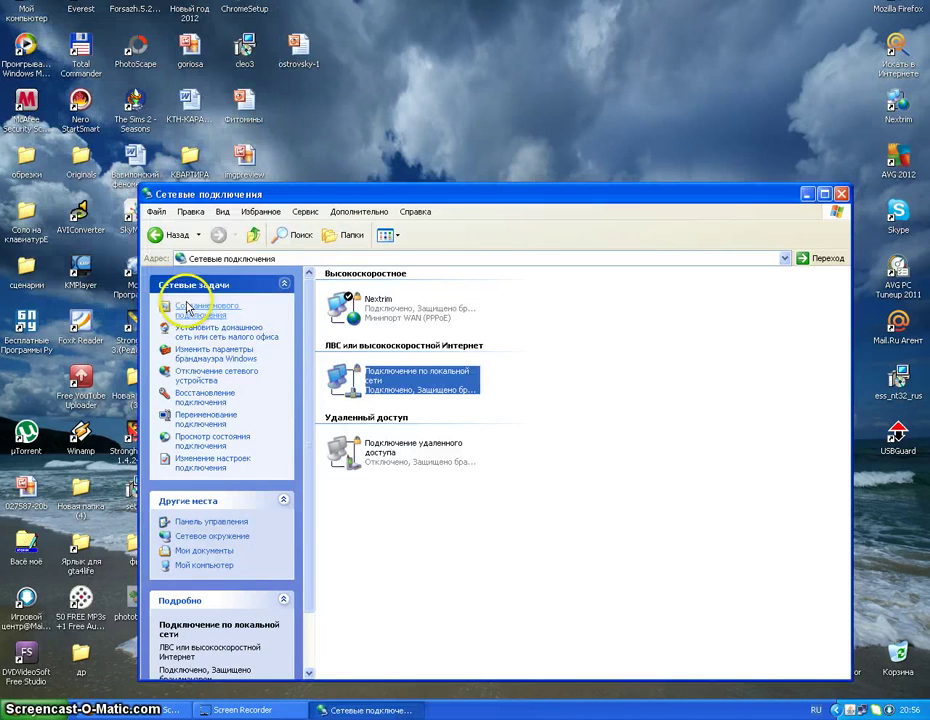
left_click_drag(362, 185, 305, 73)
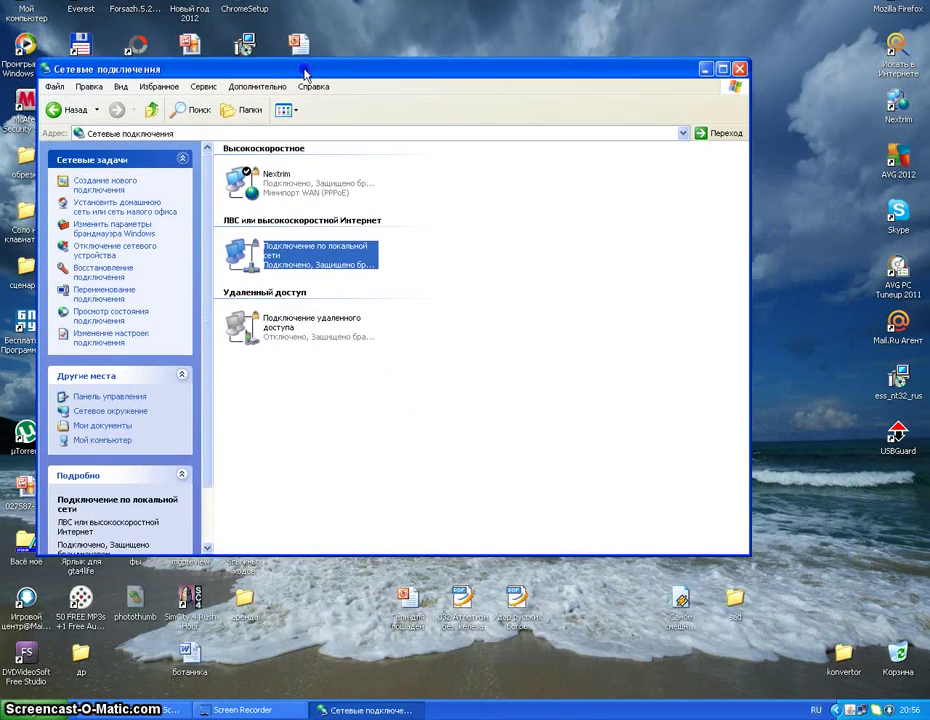
left_click(898, 9)
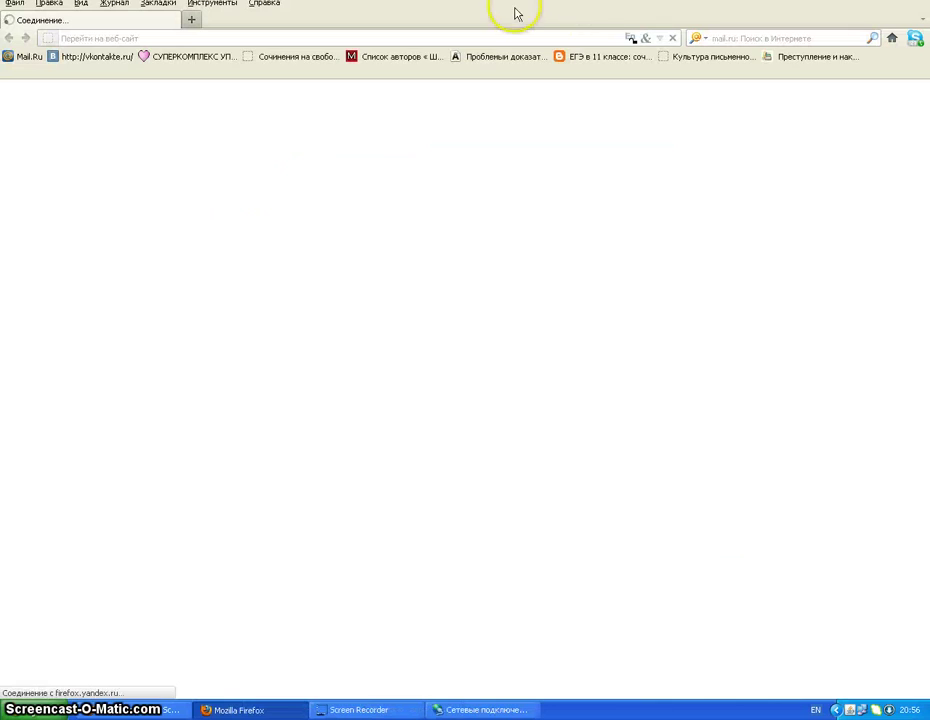
key("alt+F4")
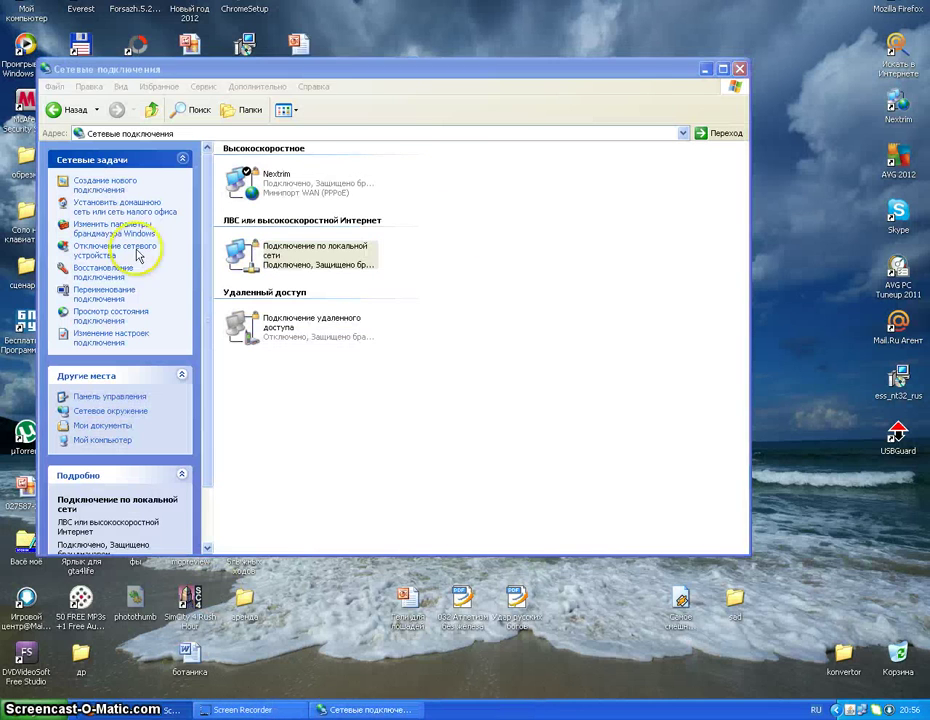
Switch to Firefox and load the router's configuration page at 192.168.1.1.
key("alt+Tab")
left_click(60, 20)
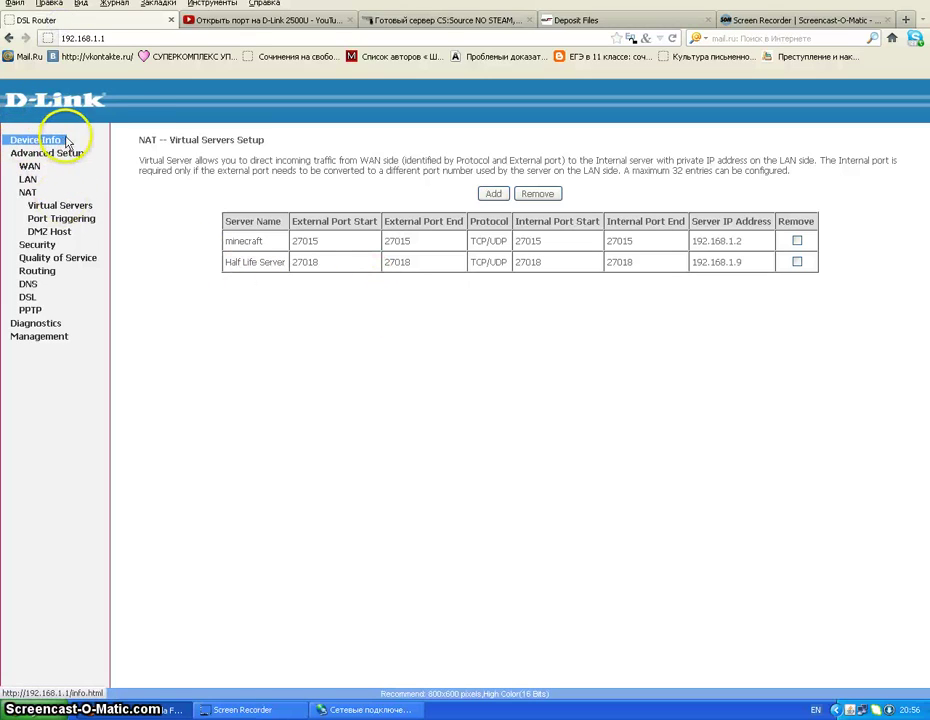
left_click(115, 39)
key("Return")
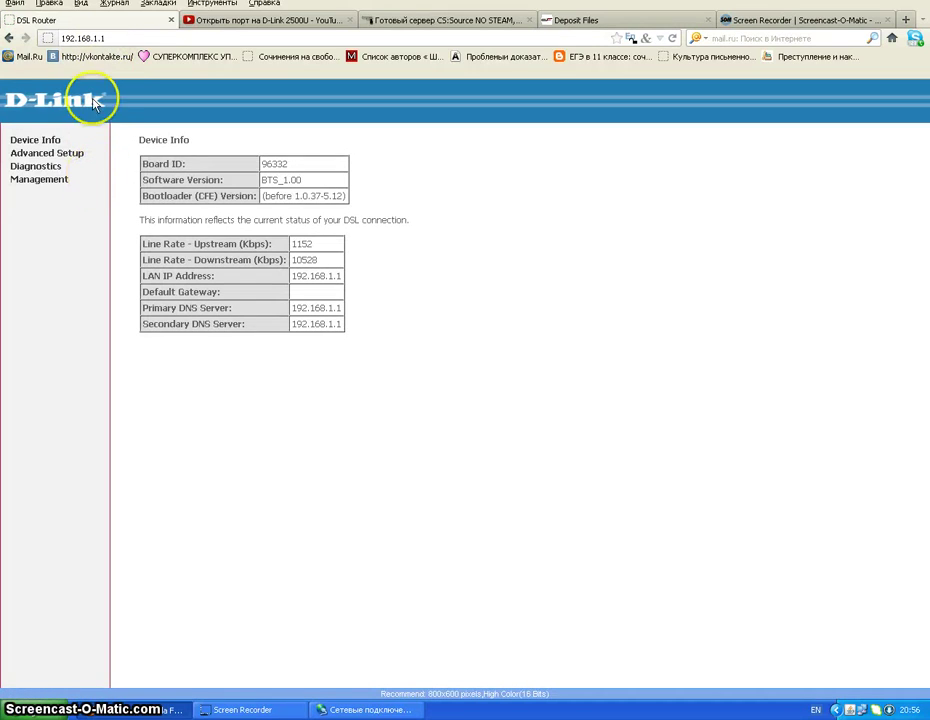
Look through the router's advanced setup, examining the LAN page and returning to the WAN interface list.
left_click(59, 157)
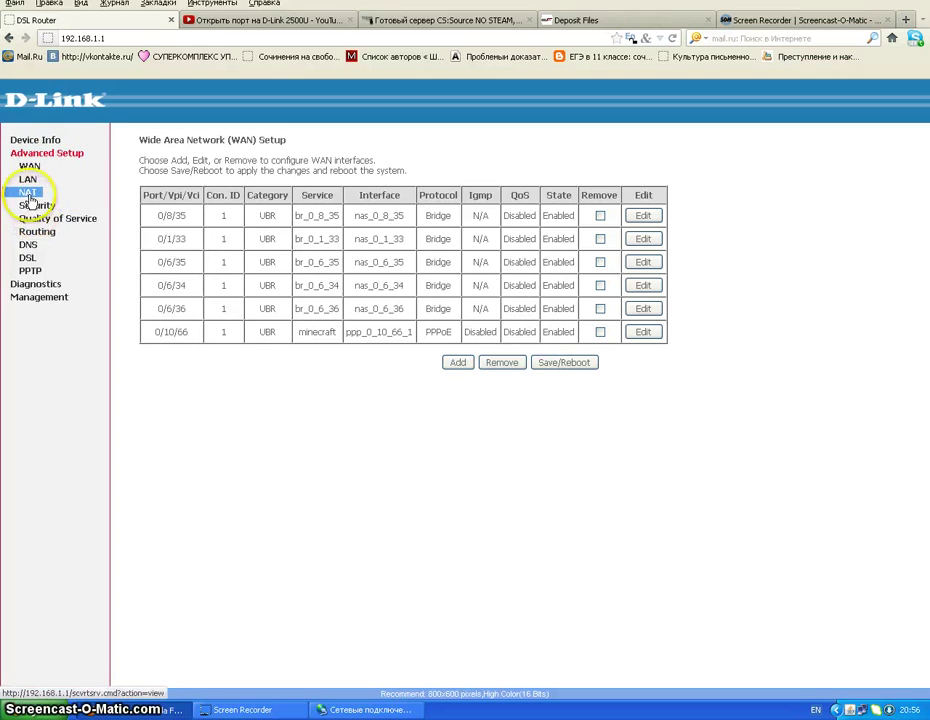
mouse_move(30, 196)
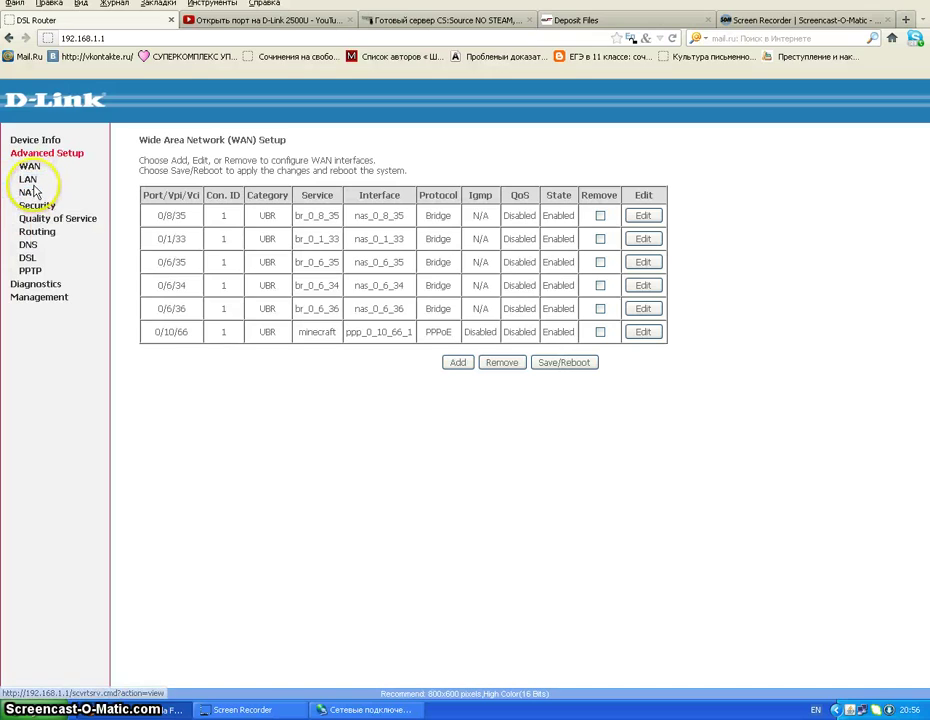
double_click(30, 192)
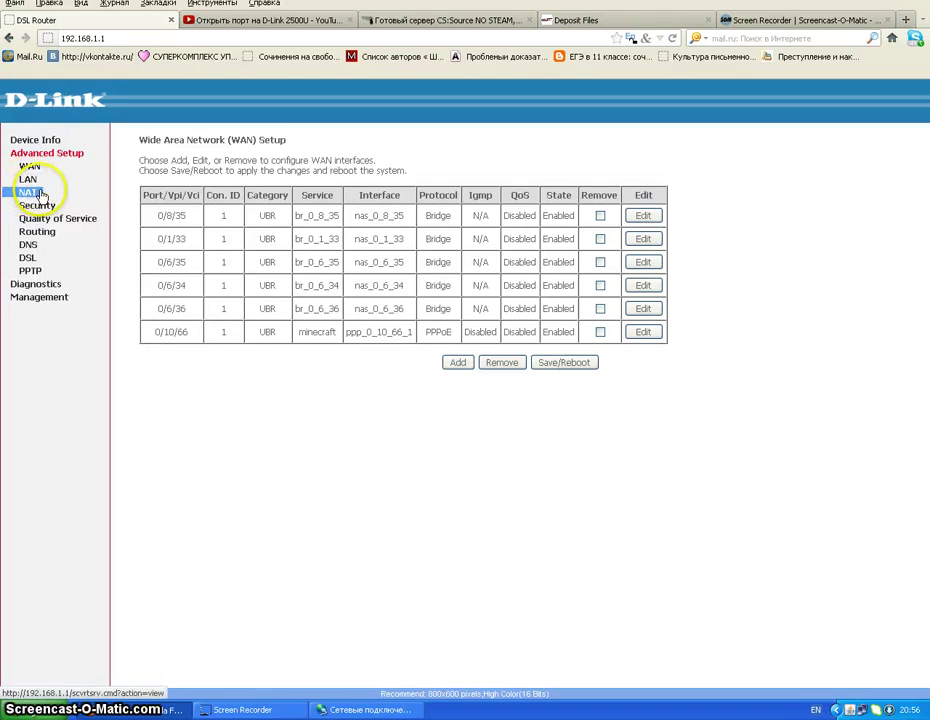
double_click(27, 185)
left_click(27, 184)
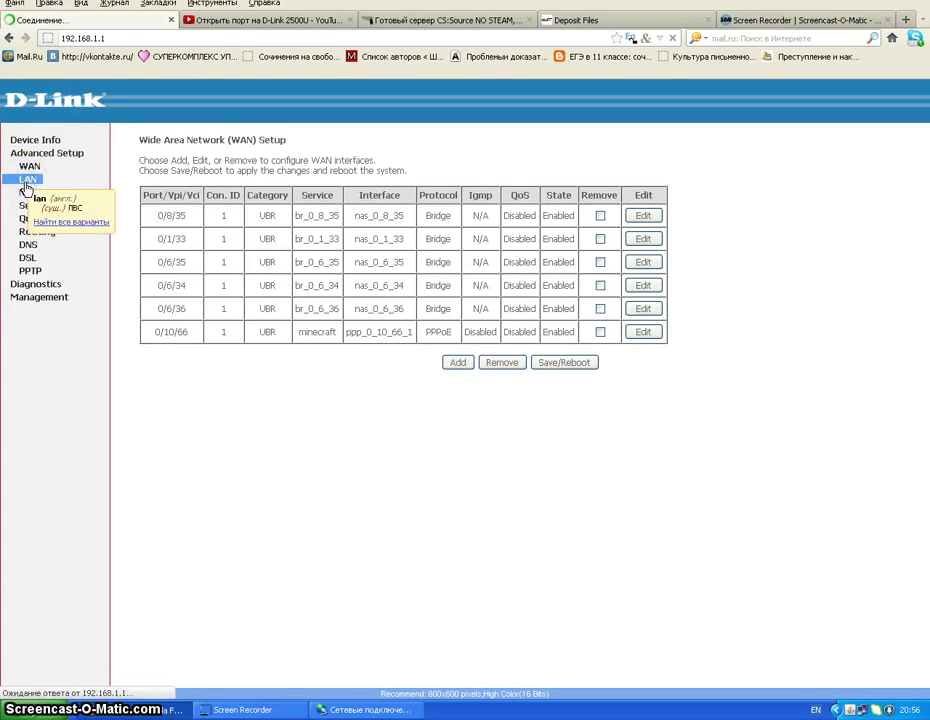
double_click(45, 220)
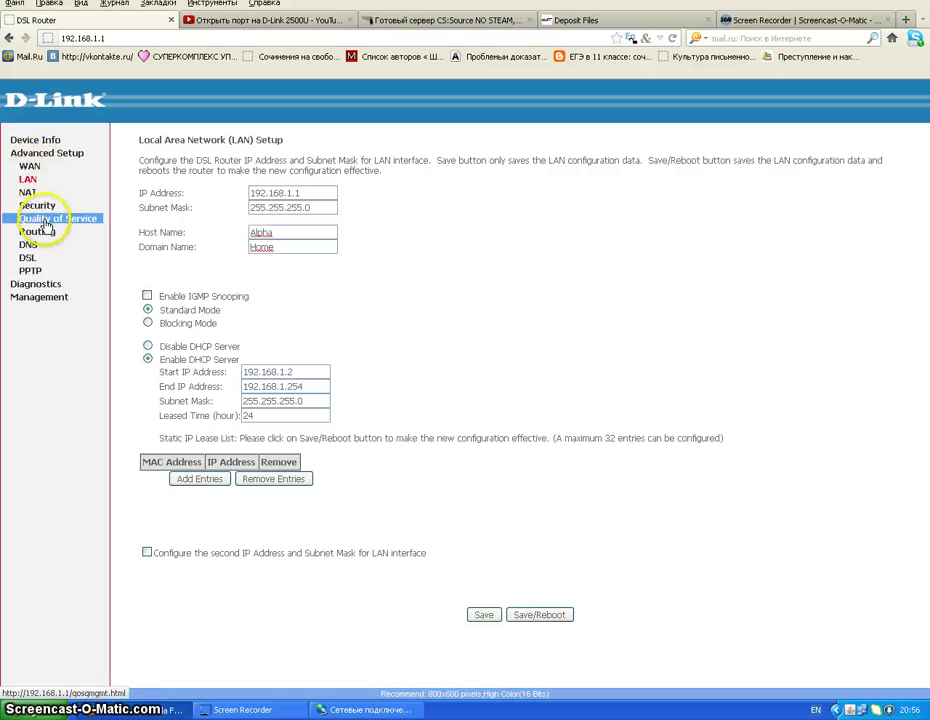
double_click(27, 191)
double_click(27, 179)
double_click(28, 166)
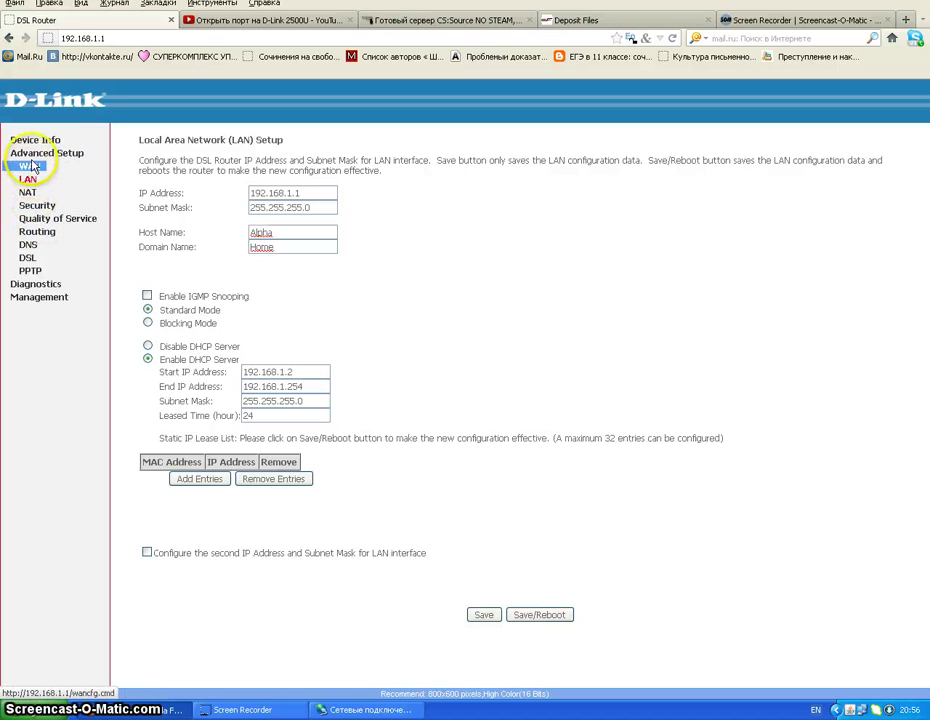
double_click(33, 155)
left_click(30, 163)
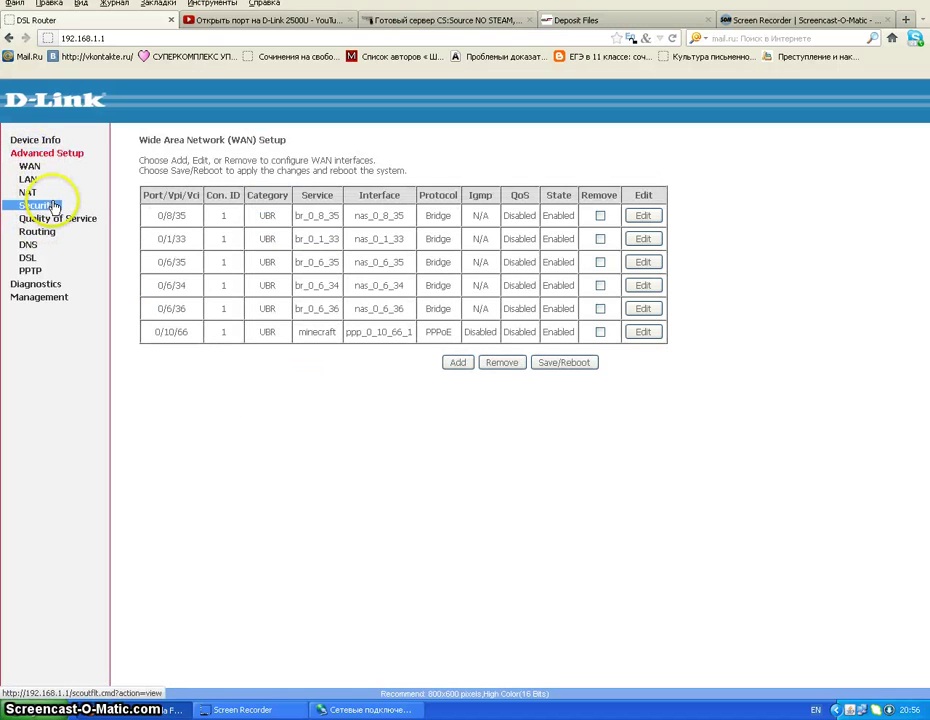
Add a WAN interface with VPI 65, keeping port 0, VCI 35 and the UBR Without PCR service category.
left_click(459, 360)
left_click(456, 366)
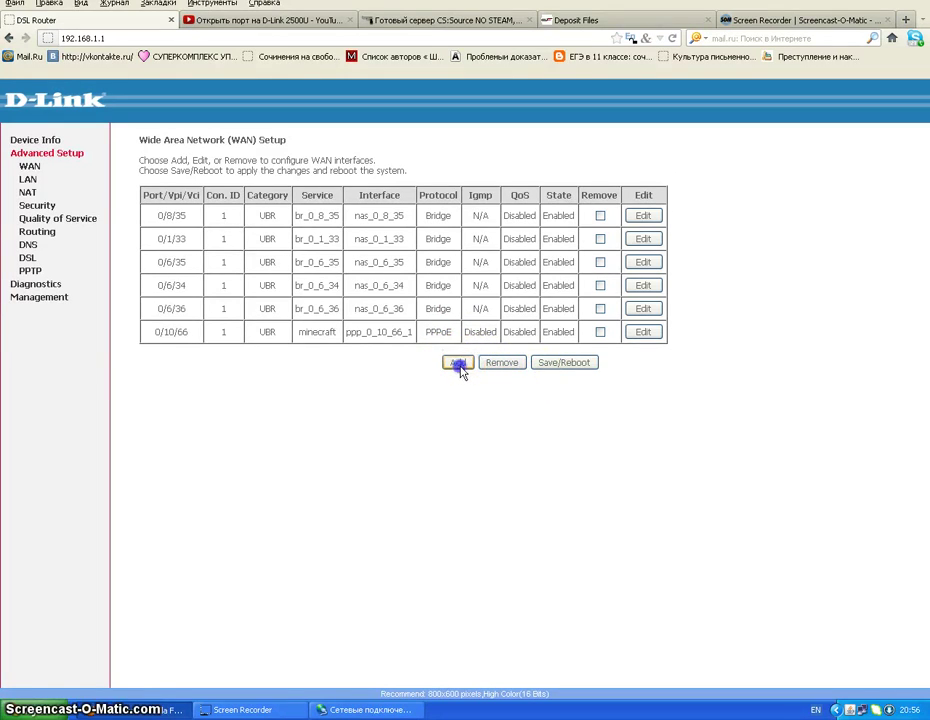
left_click(458, 365)
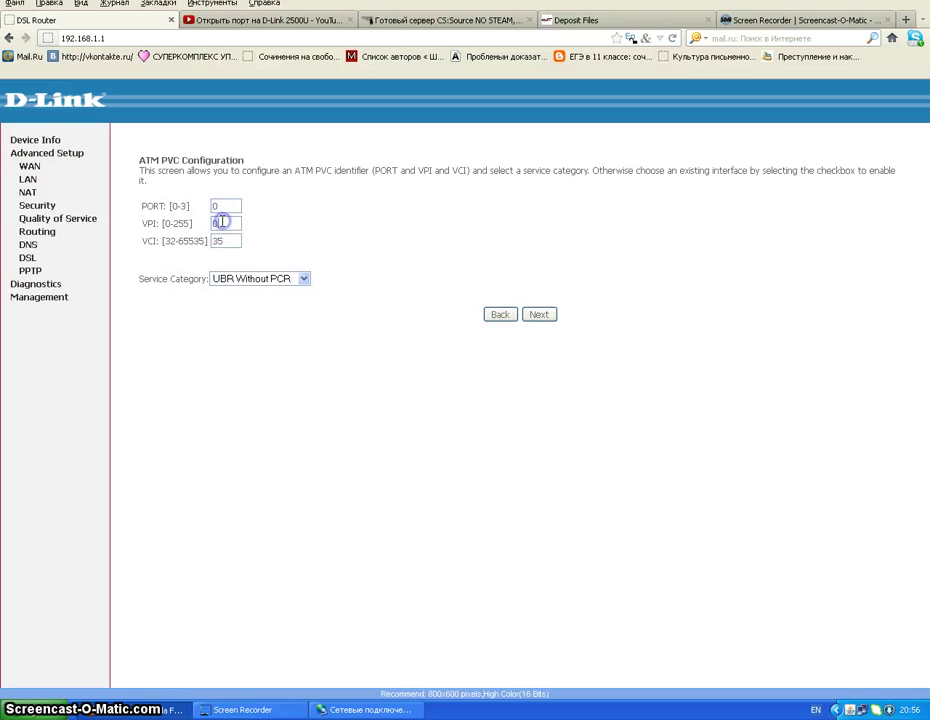
key("BackSpace")
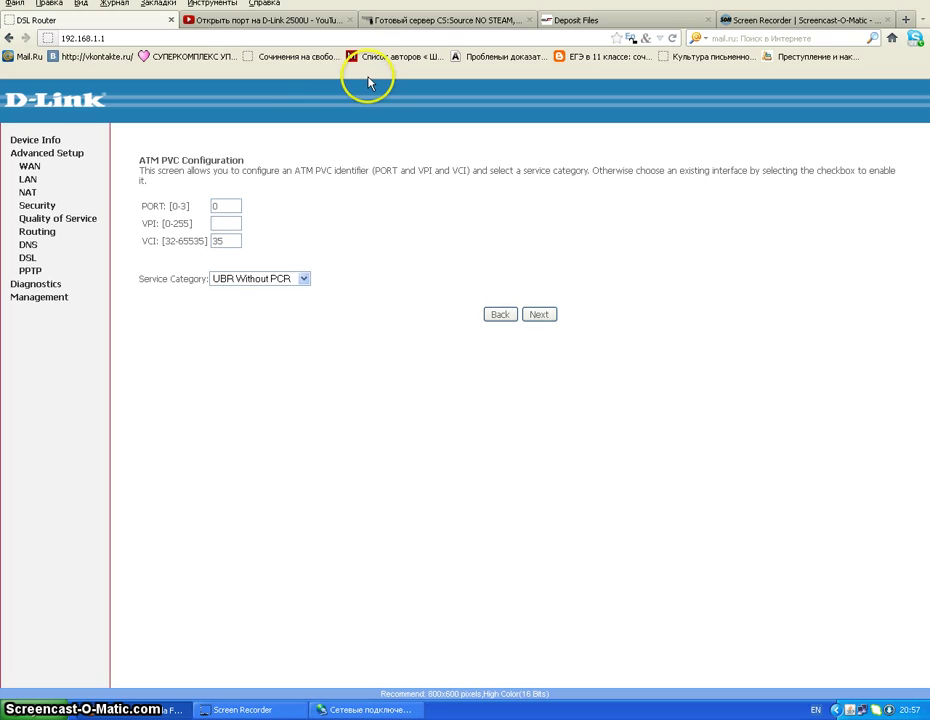
type("65")
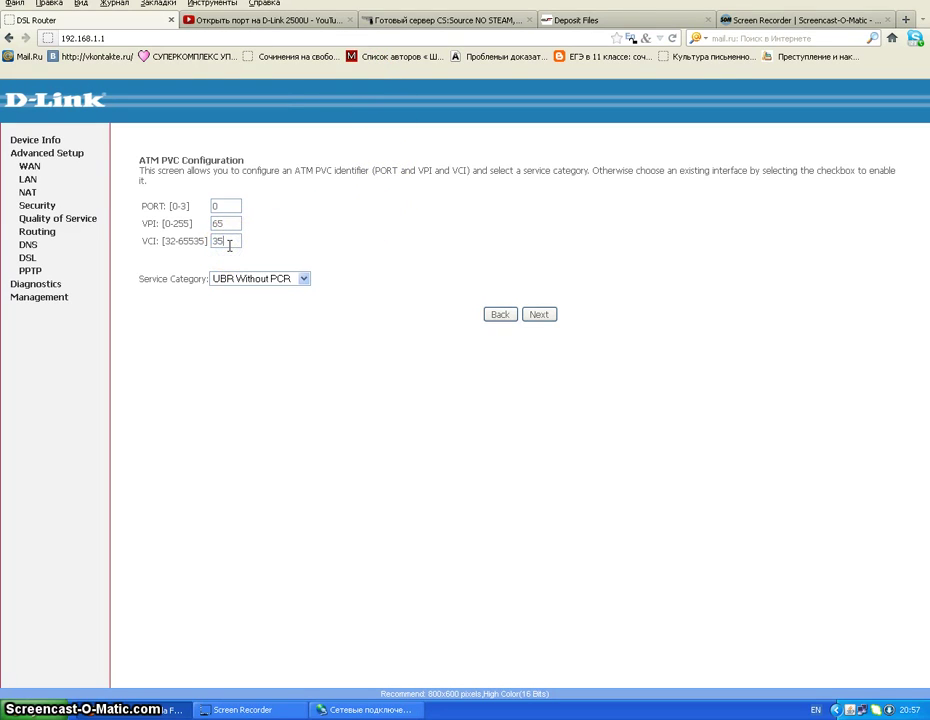
left_click(297, 281)
left_click(297, 281)
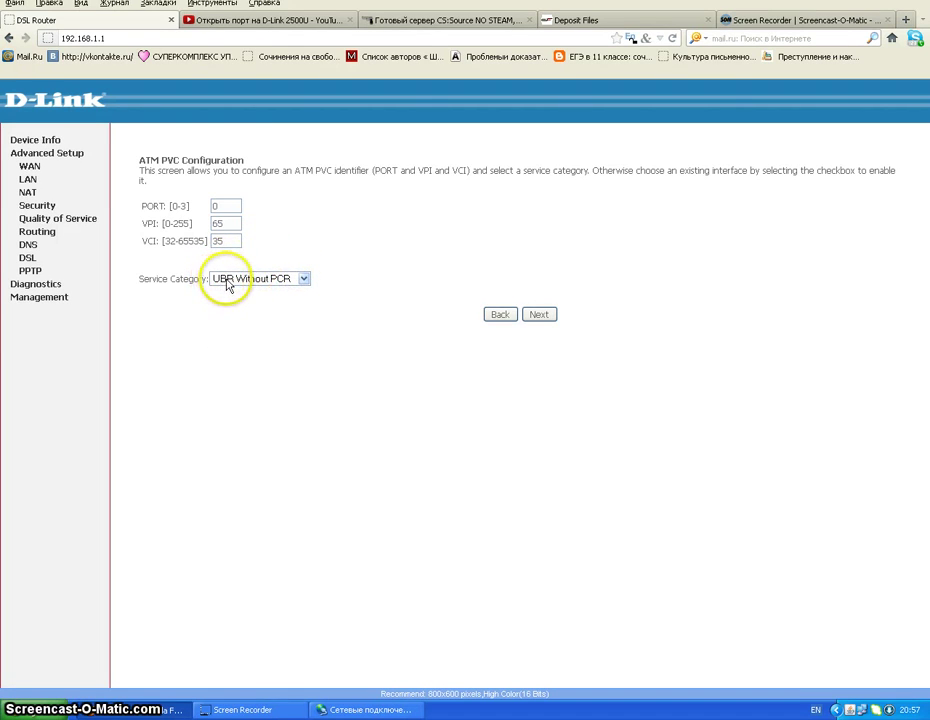
left_click(537, 317)
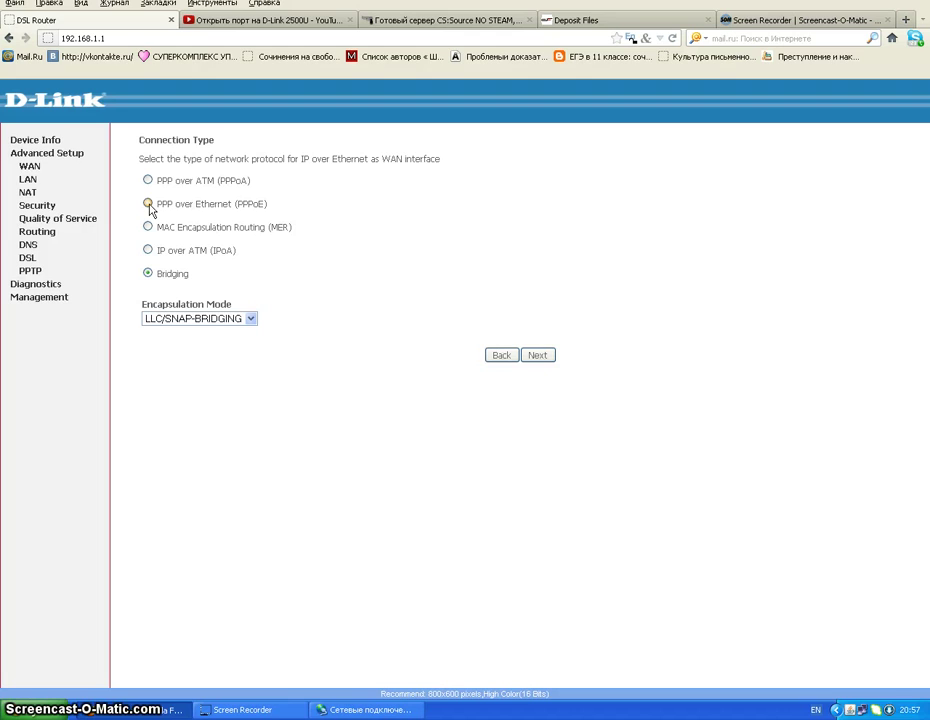
Choose PPP over Ethernet (PPPoE) as the connection type, pick the encapsulation mode, and continue to the PPP credentials page.
left_click(250, 319)
left_click(251, 331)
left_click(541, 355)
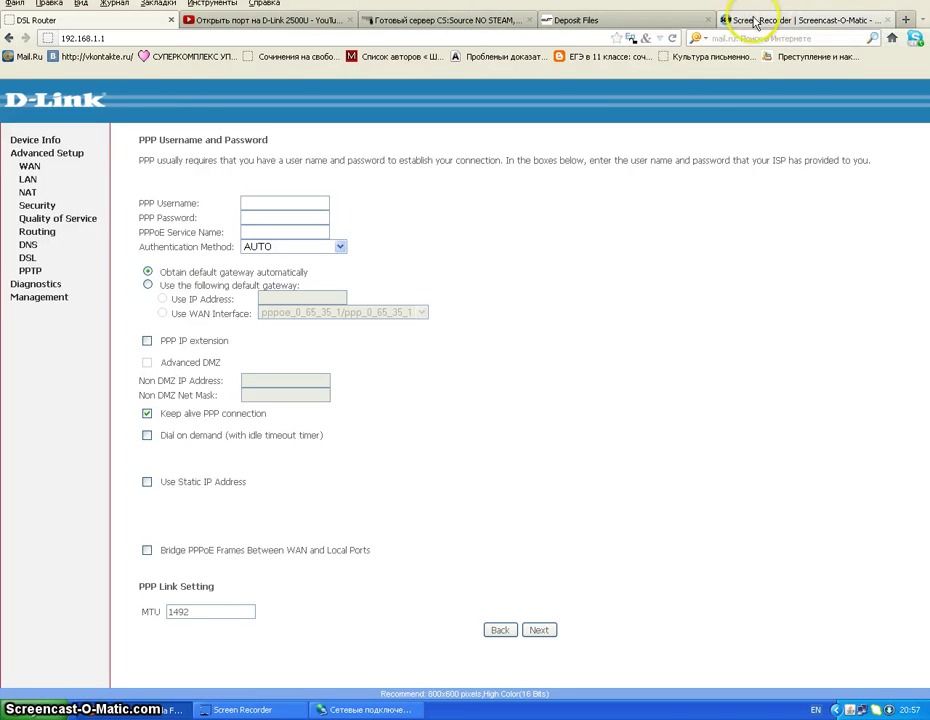
Switch to the YouTube video on opening a D-Link 2500U port and skip through its WAN setup section for reference.
left_click(305, 22)
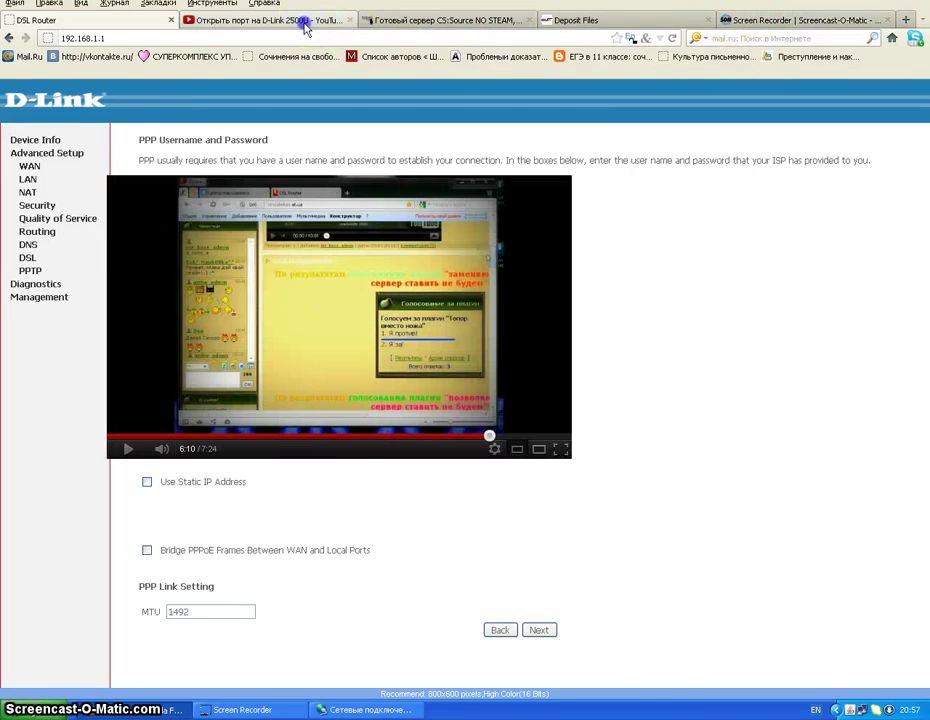
left_click(176, 435)
left_click(134, 449)
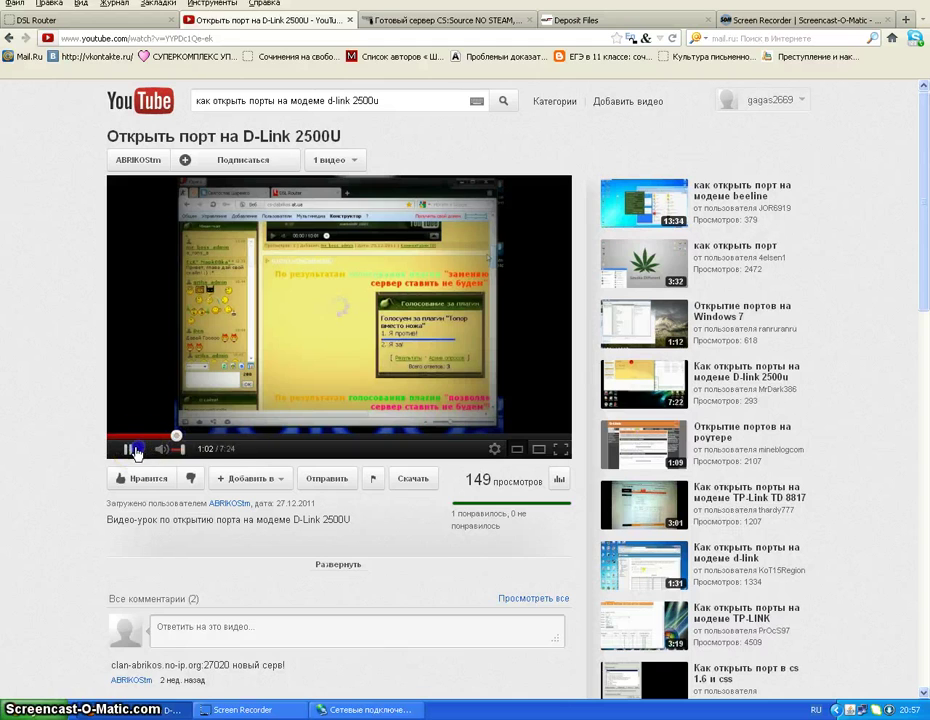
left_click_drag(131, 440, 243, 443)
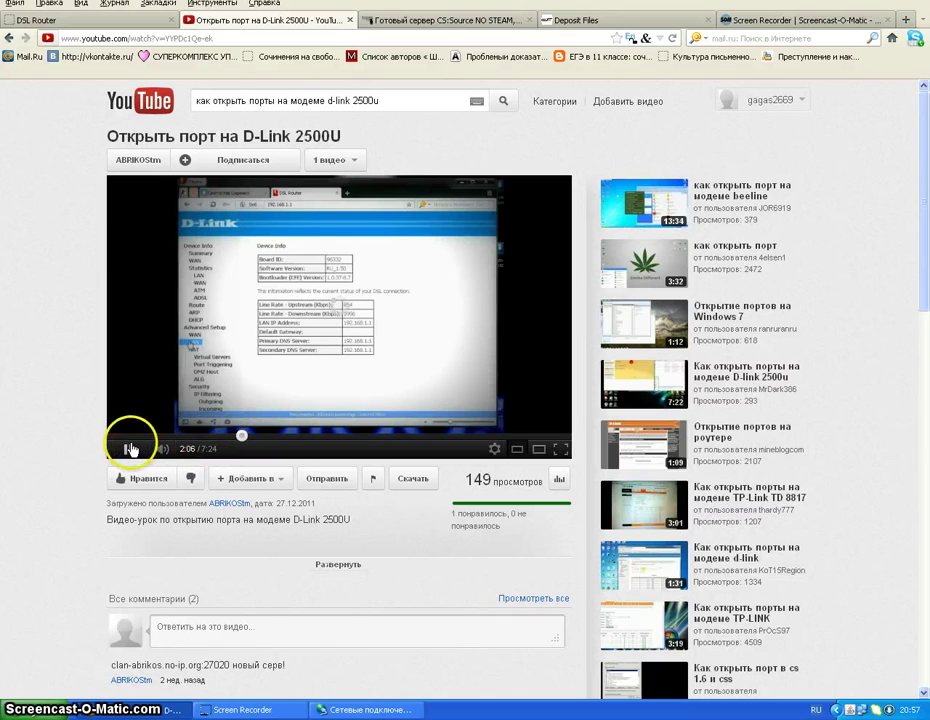
left_click(262, 436)
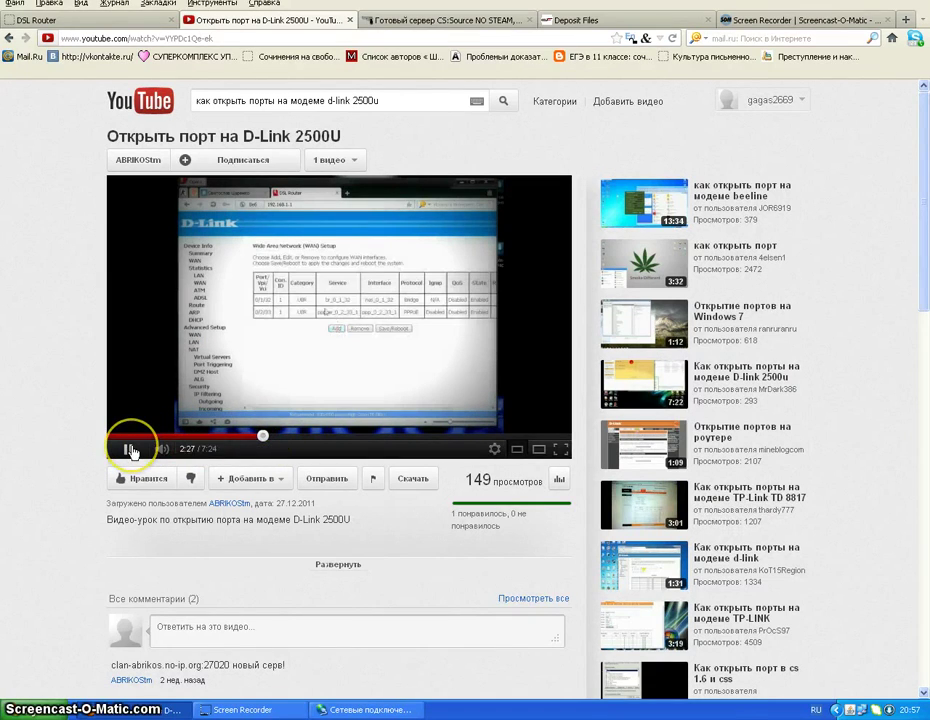
left_click(276, 436)
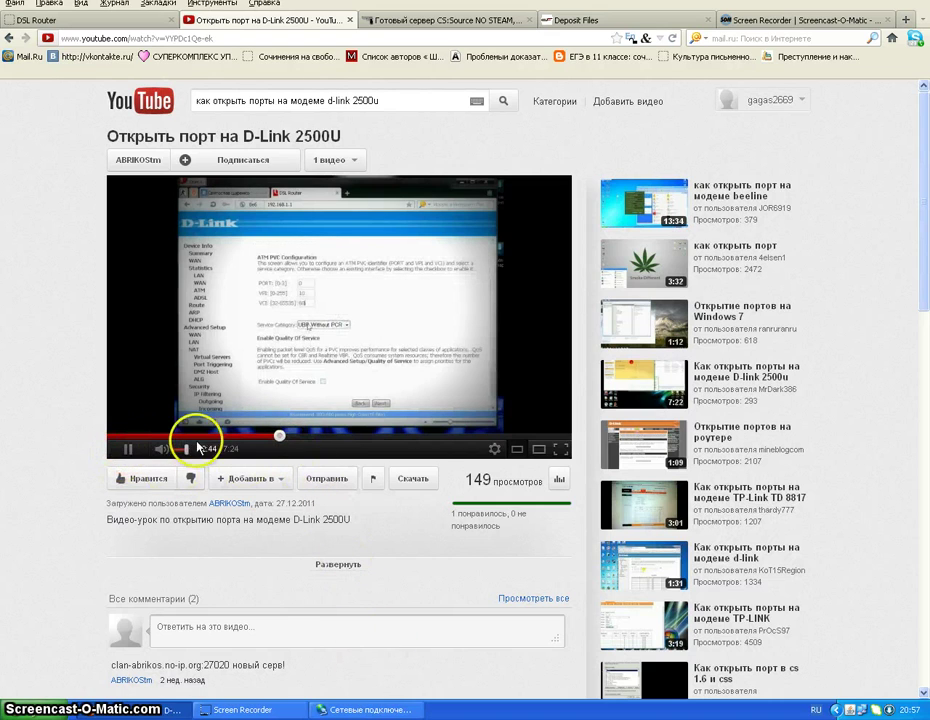
left_click(296, 437)
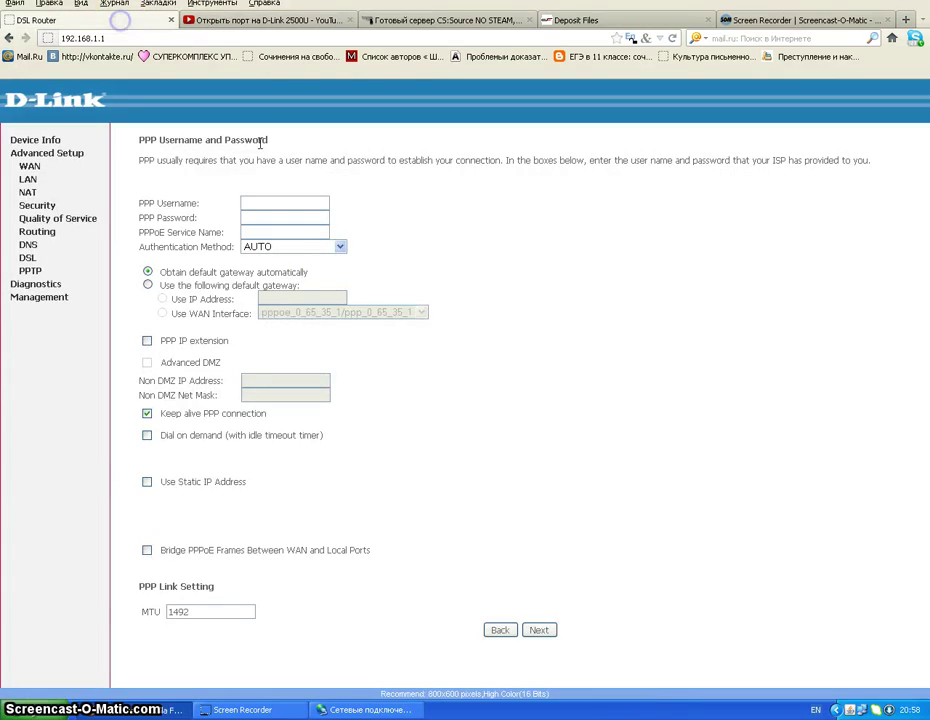
Return to the router setup, leave the PPP credentials blank, name the WAN service minecraft, and save the connection.
left_click(87, 18)
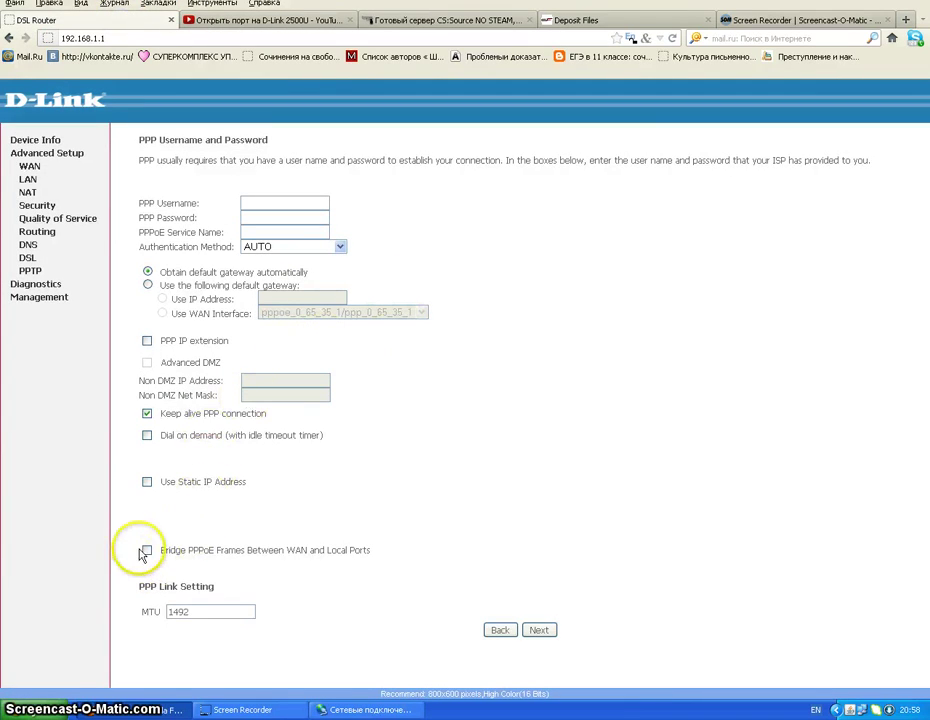
left_click(538, 631)
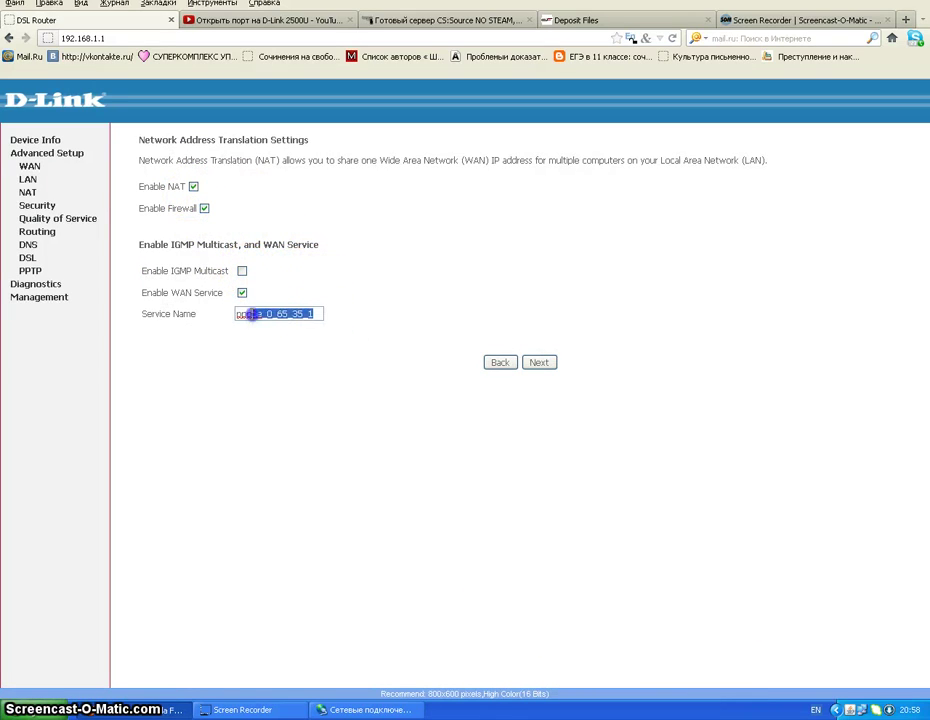
left_click_drag(252, 314, 245, 333)
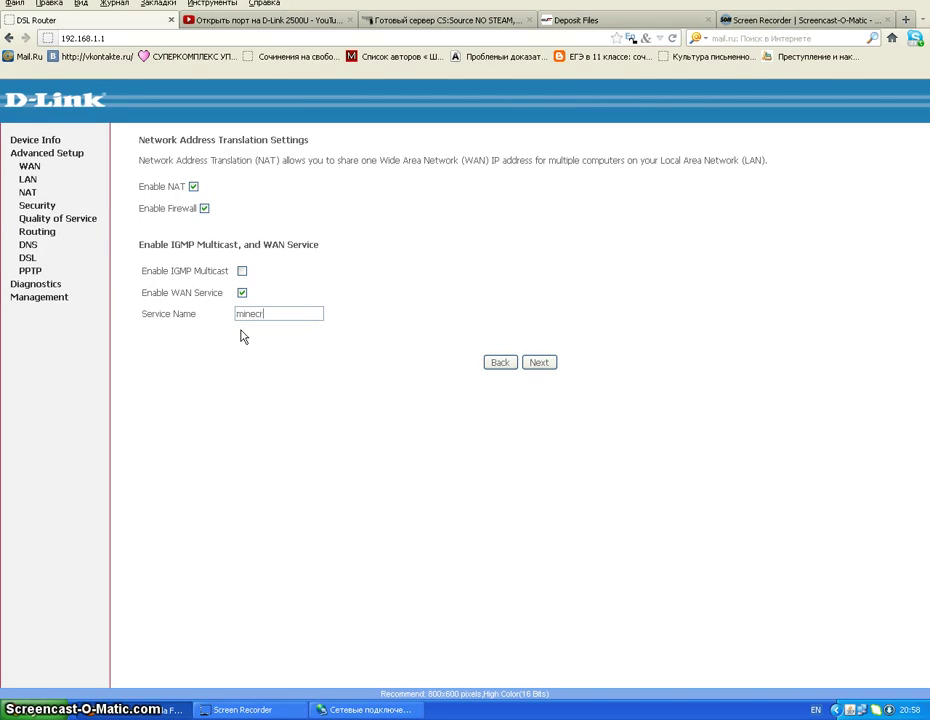
left_click(539, 362)
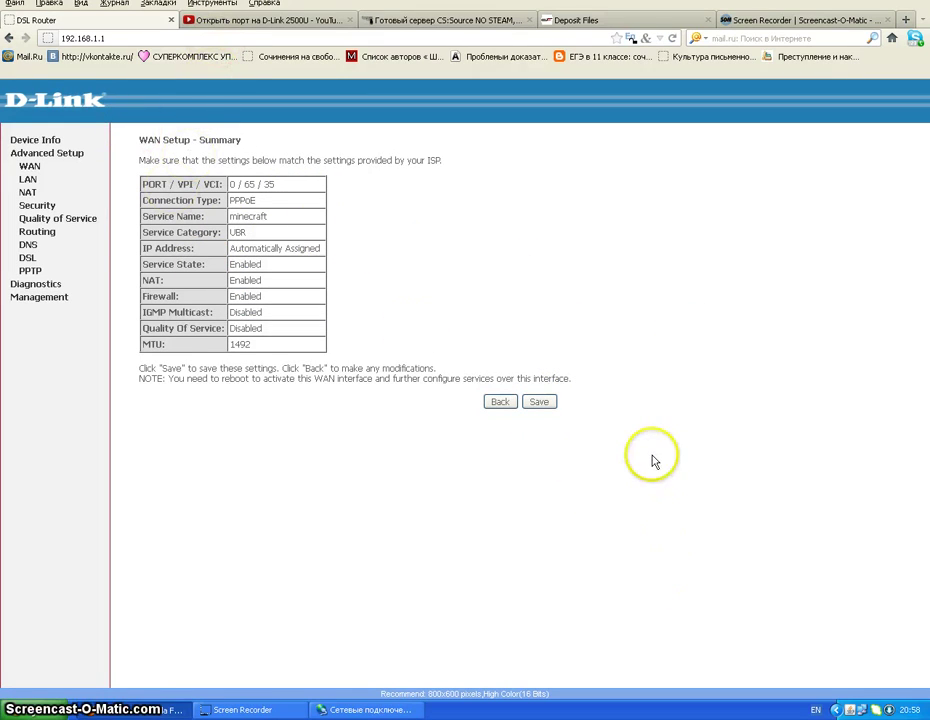
left_click(539, 401)
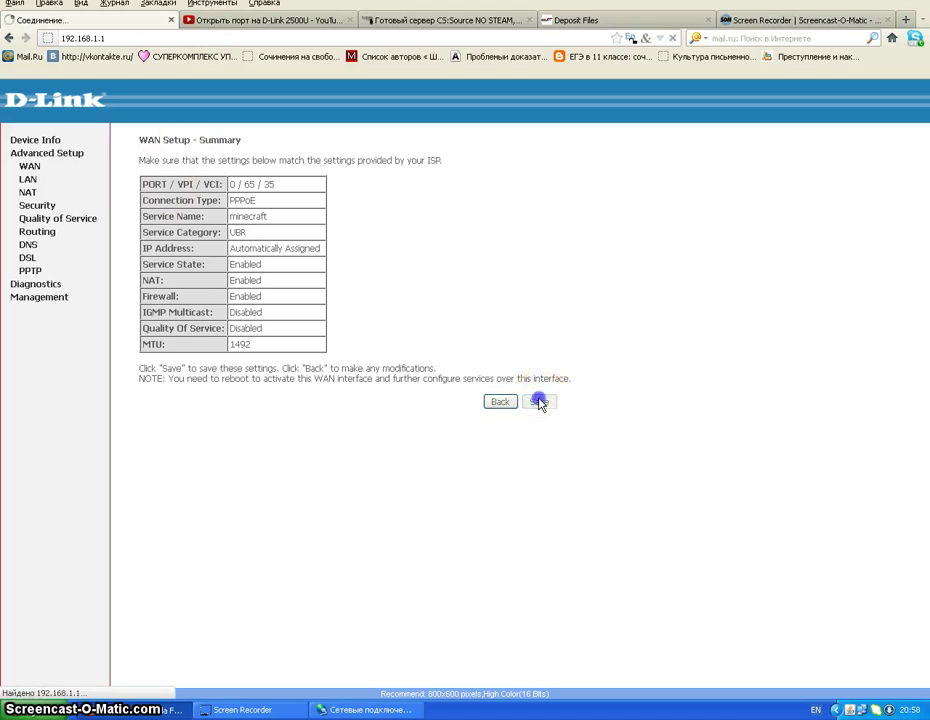
left_click(548, 406)
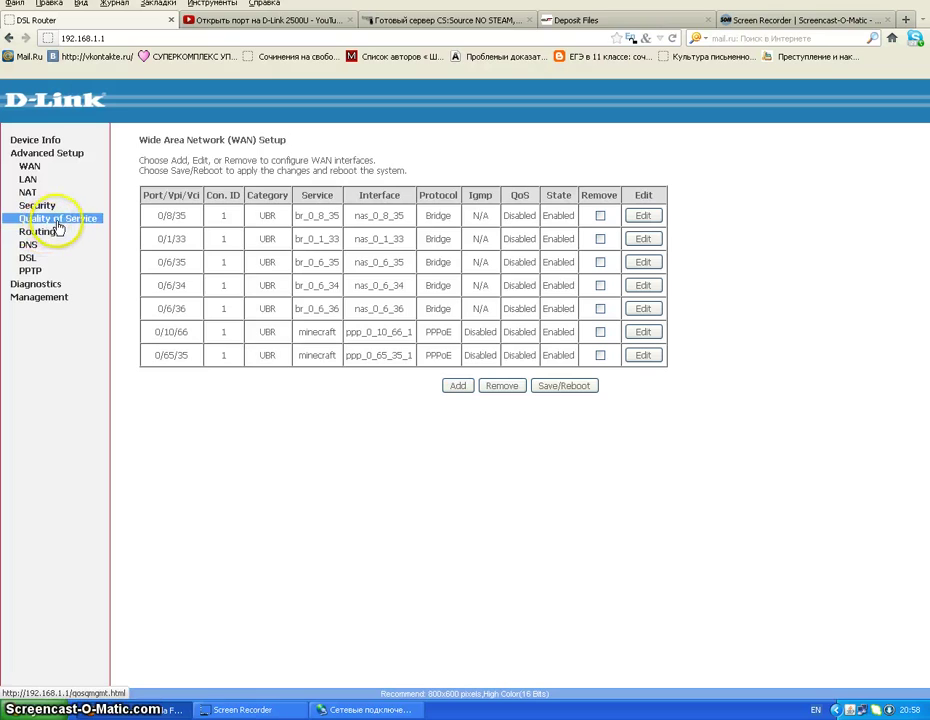
Add a NAT virtual server for the Half Life Server service with server IP address 192.168.1.5.
left_click(29, 194)
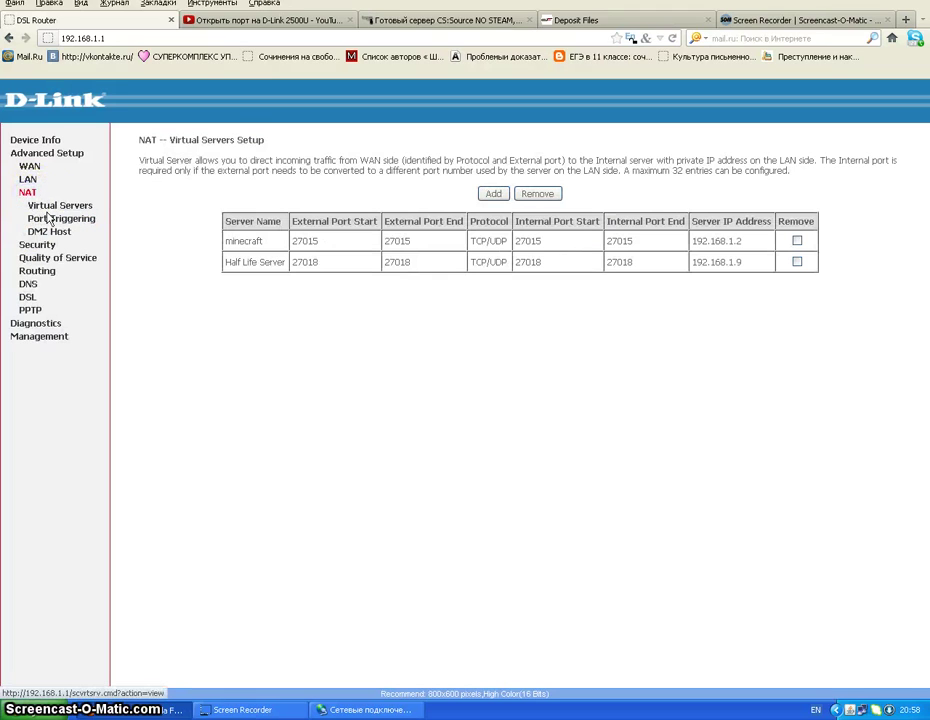
left_click(44, 207)
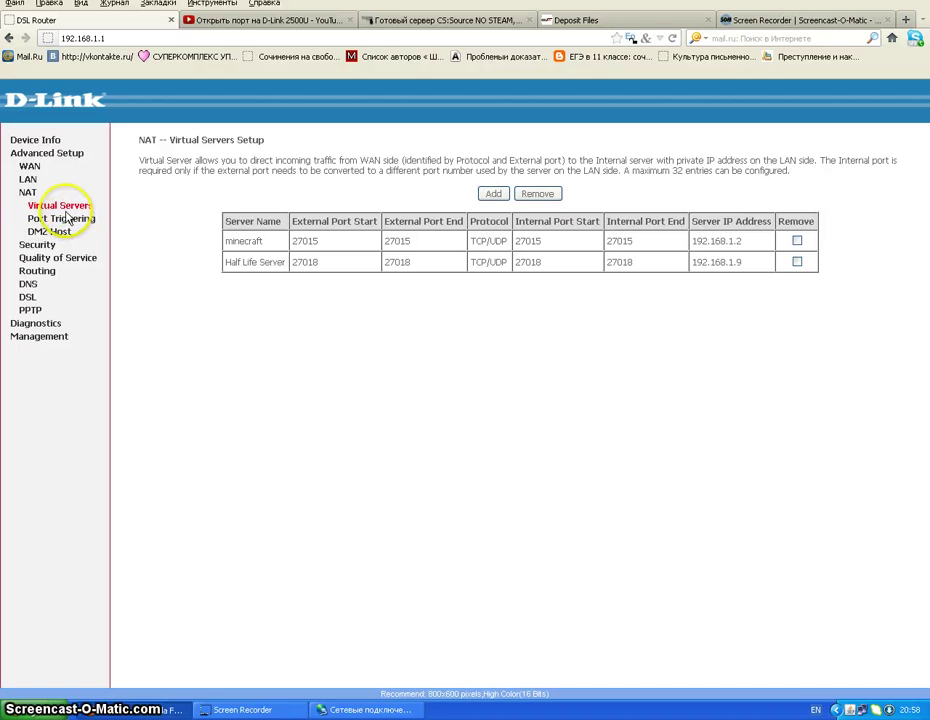
left_click(491, 196)
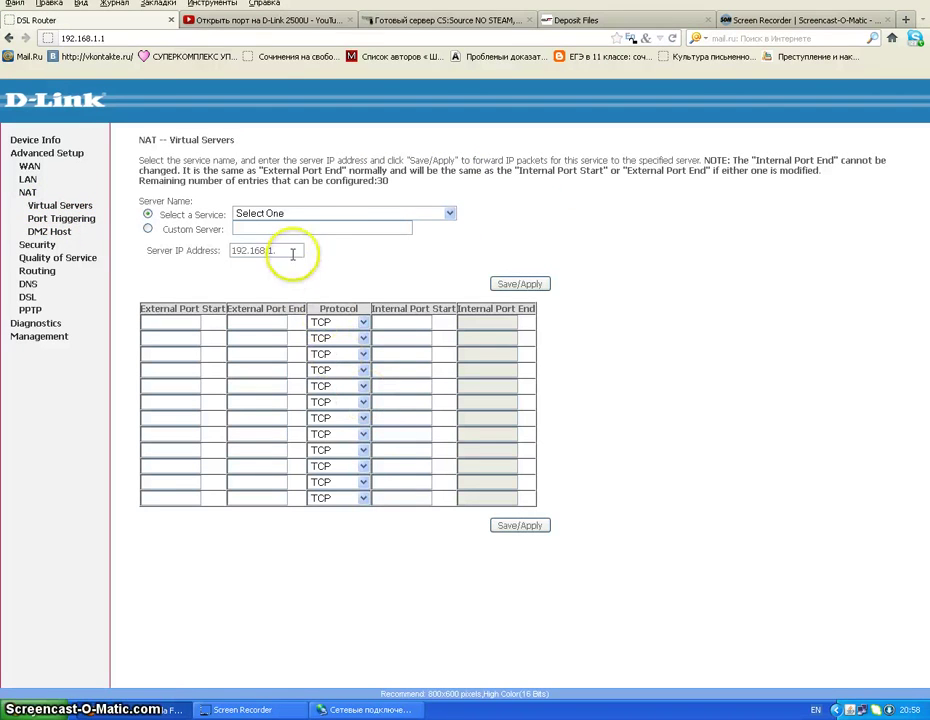
left_click(322, 213)
scroll(313, 385, "down", 8)
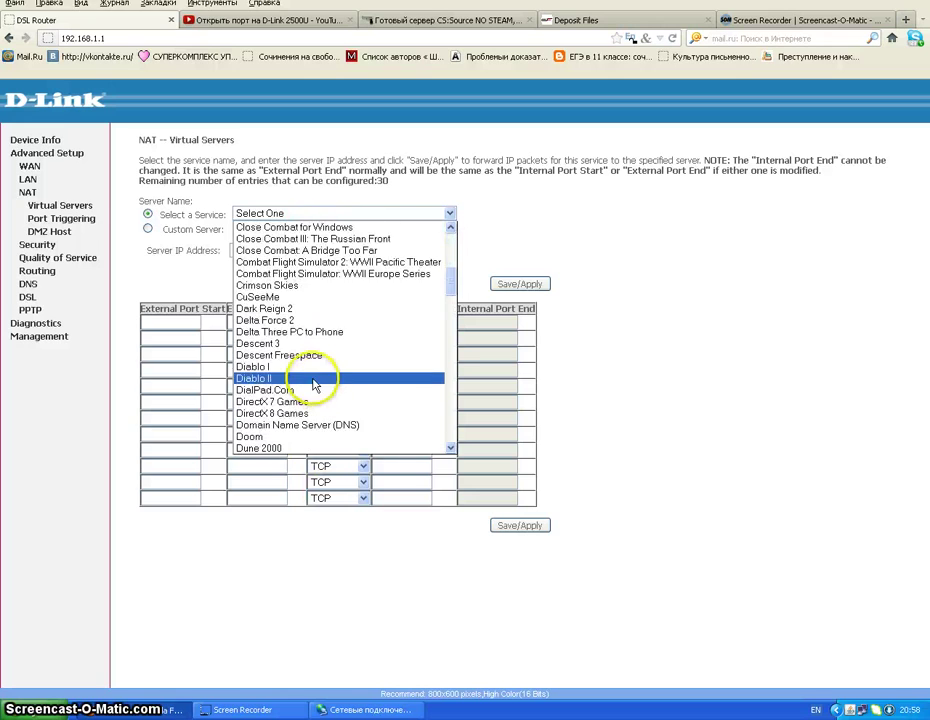
scroll(313, 385, "down", 13)
scroll(332, 355, "up", 4)
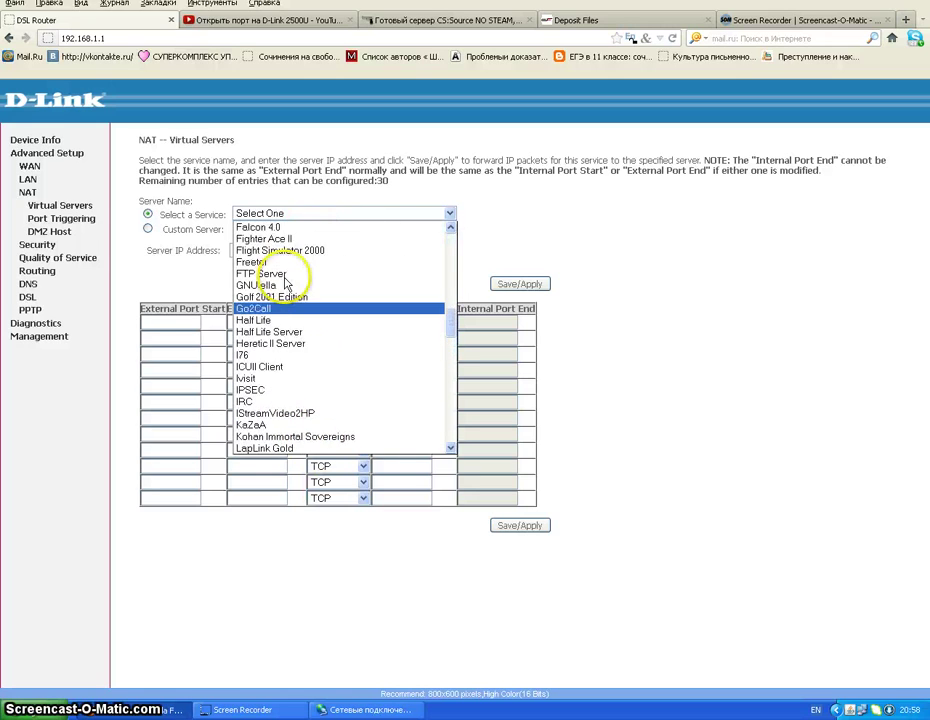
scroll(284, 284, "up", 2)
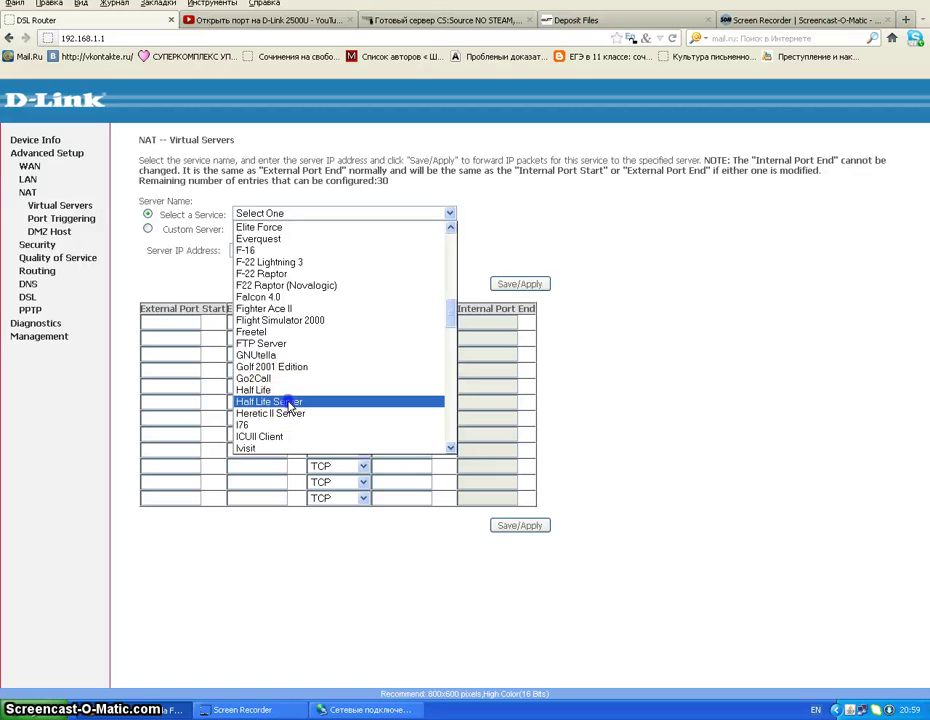
left_click(289, 402)
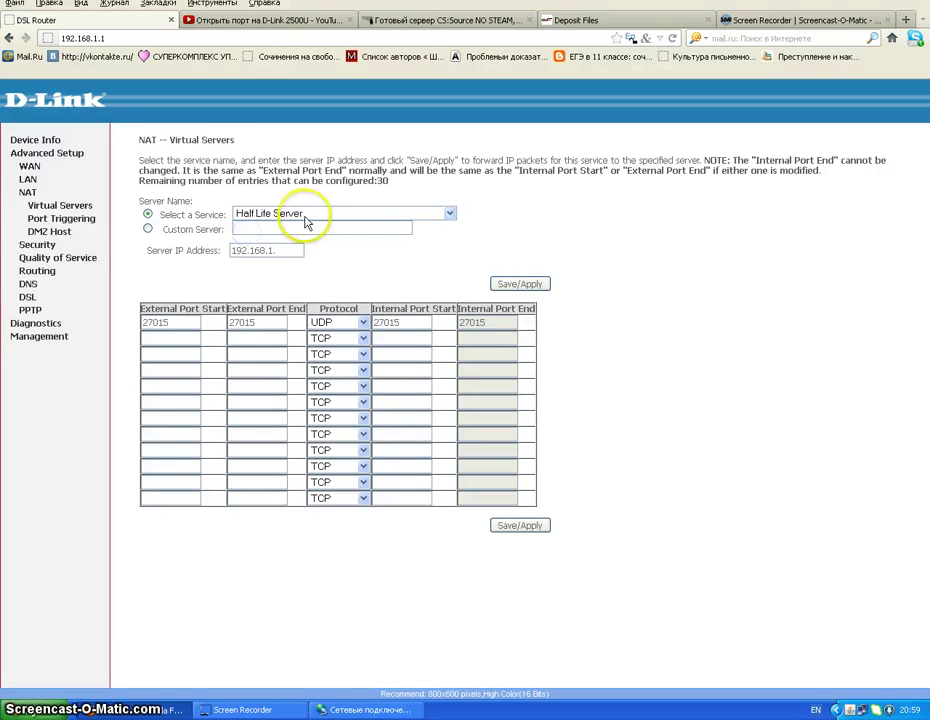
left_click(284, 251)
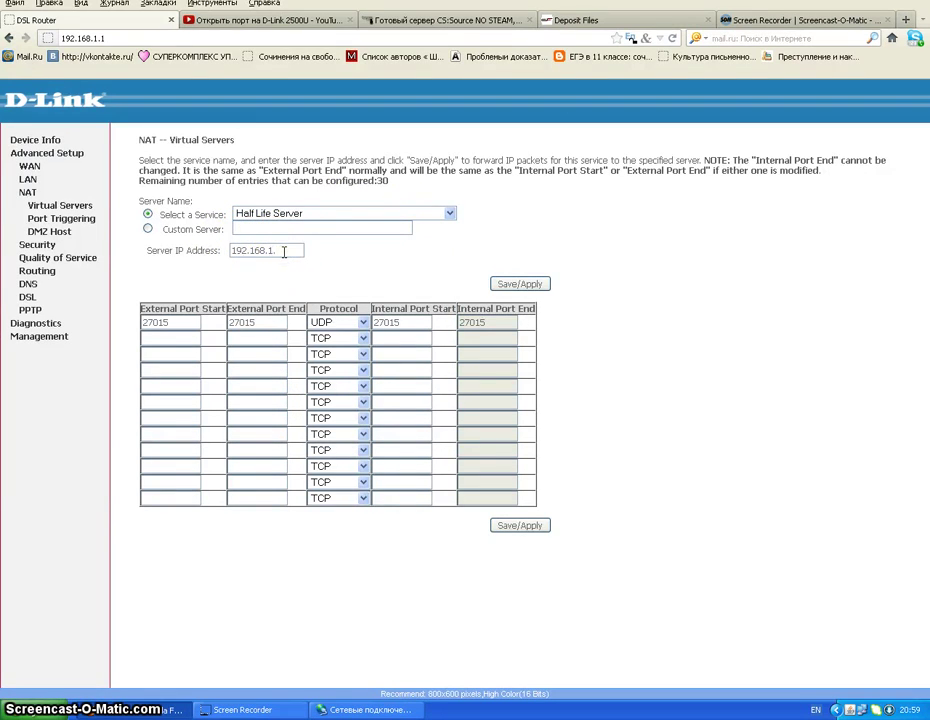
left_click(317, 247)
type("5")
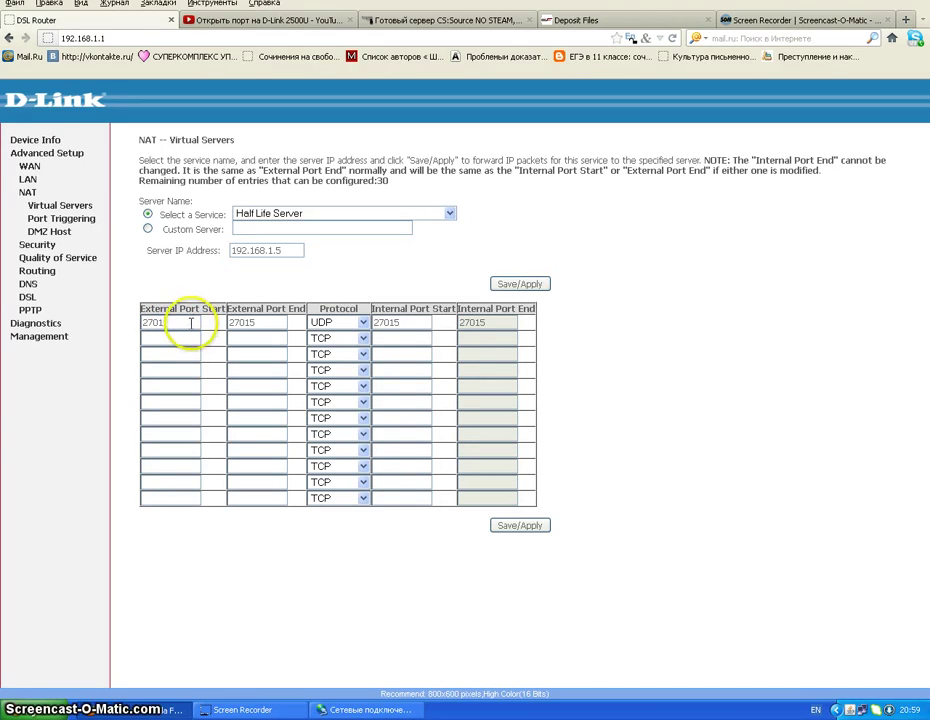
Set the virtual server's external port start and end to 27017 with protocol TCP/UDP, and apply the entry.
type("7")
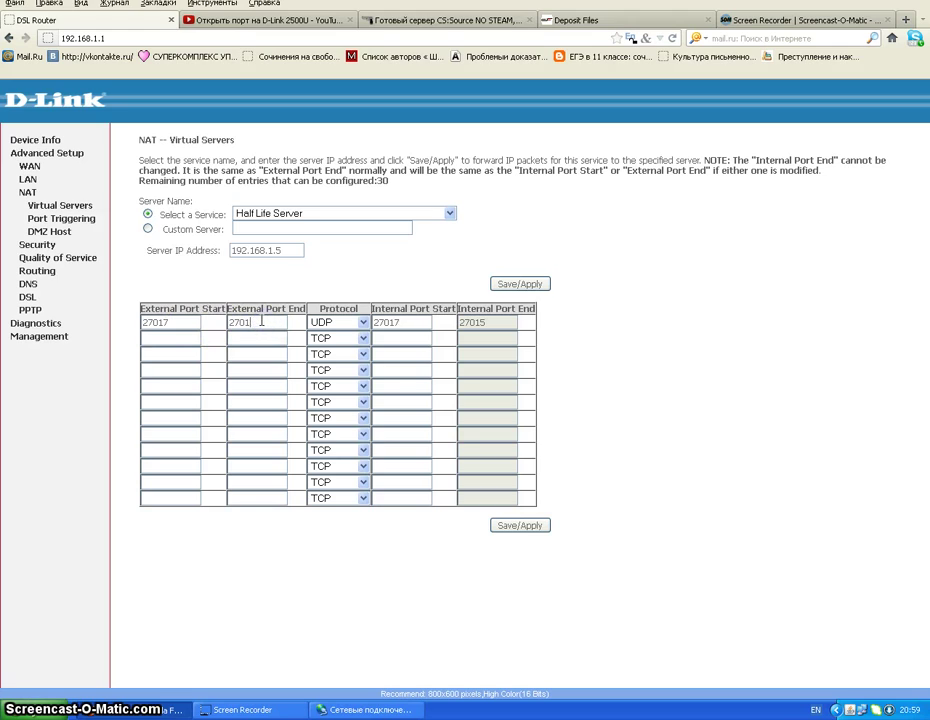
left_click(361, 324)
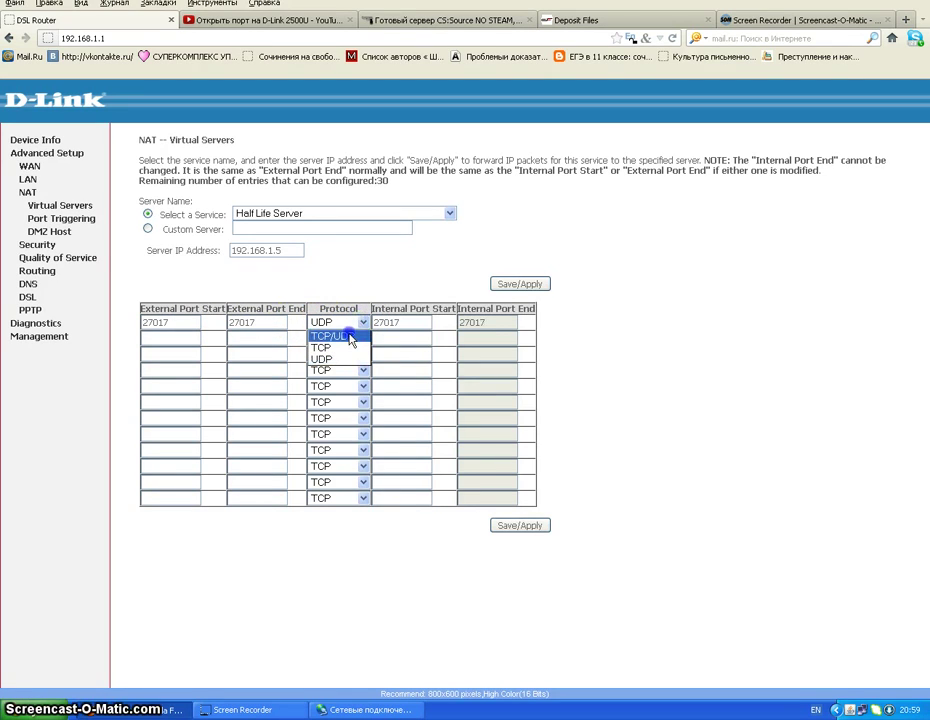
left_click(349, 337)
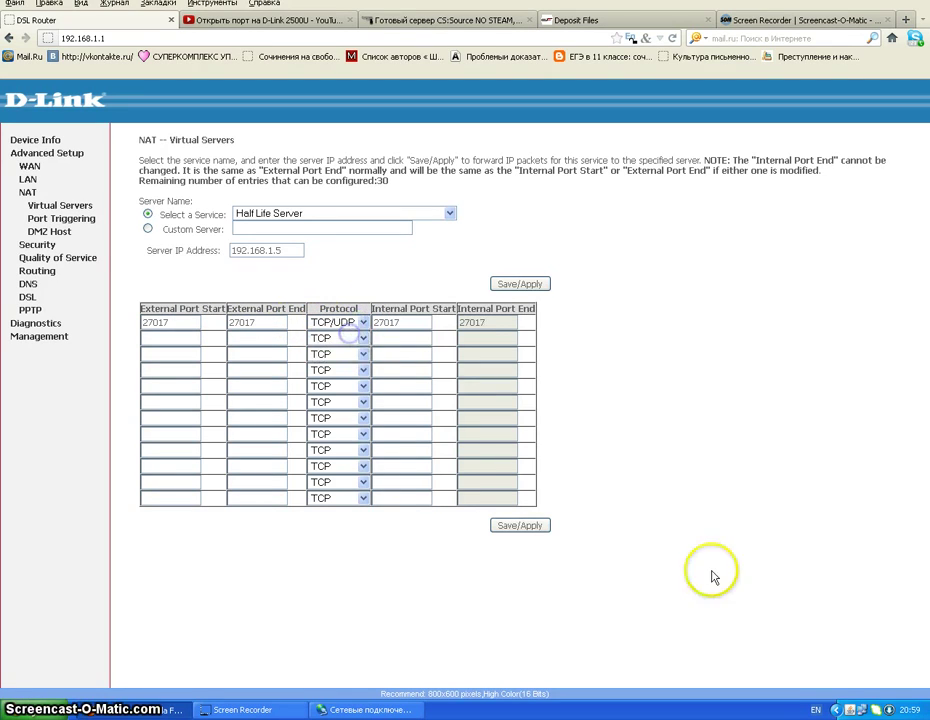
left_click(536, 531)
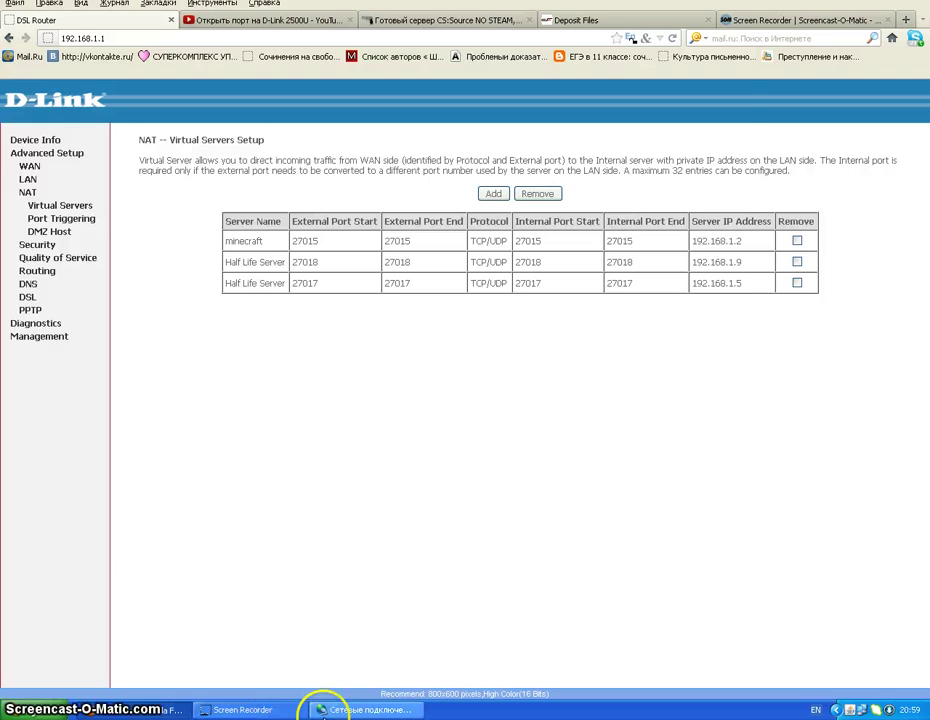
Close the Network Connections window and load megab-msamp.ucoz.ru in the tab showing the CS:Source server page.
left_click(325, 706)
left_click(740, 69)
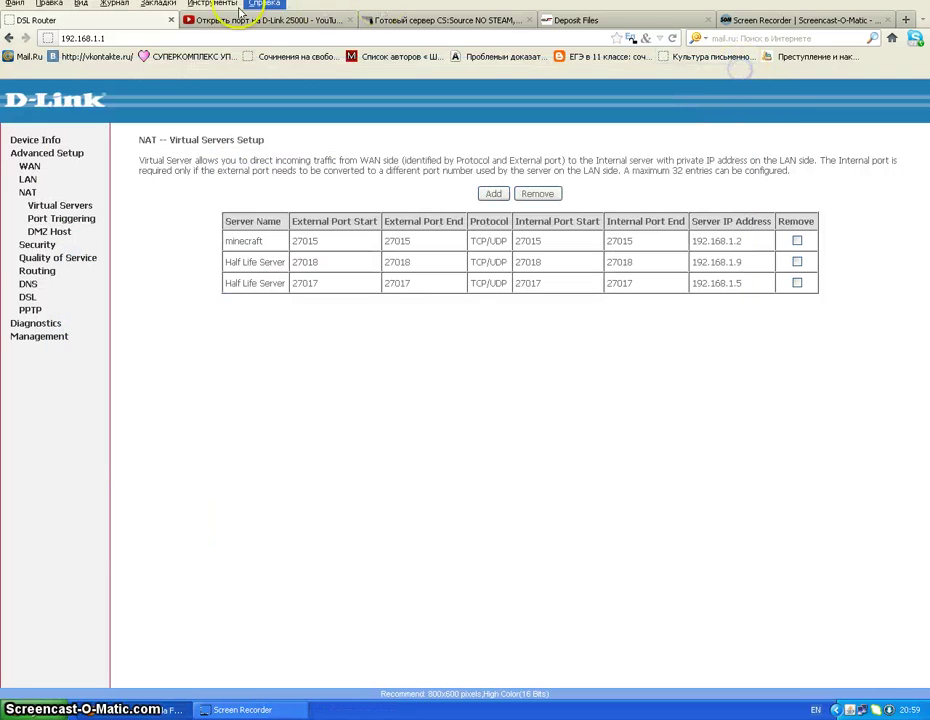
left_click(449, 22)
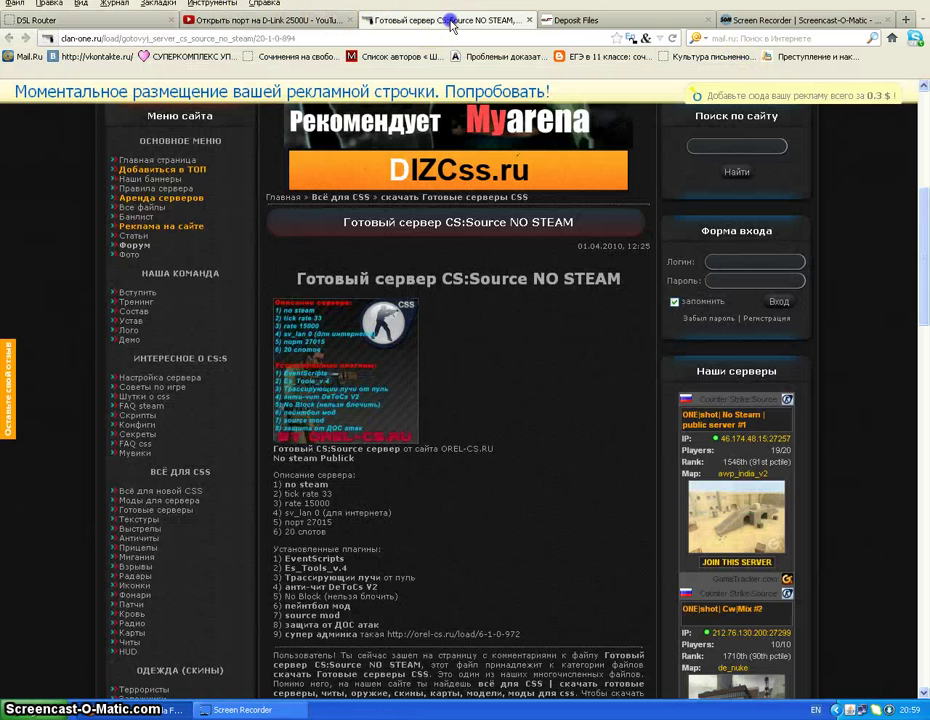
left_click(331, 35)
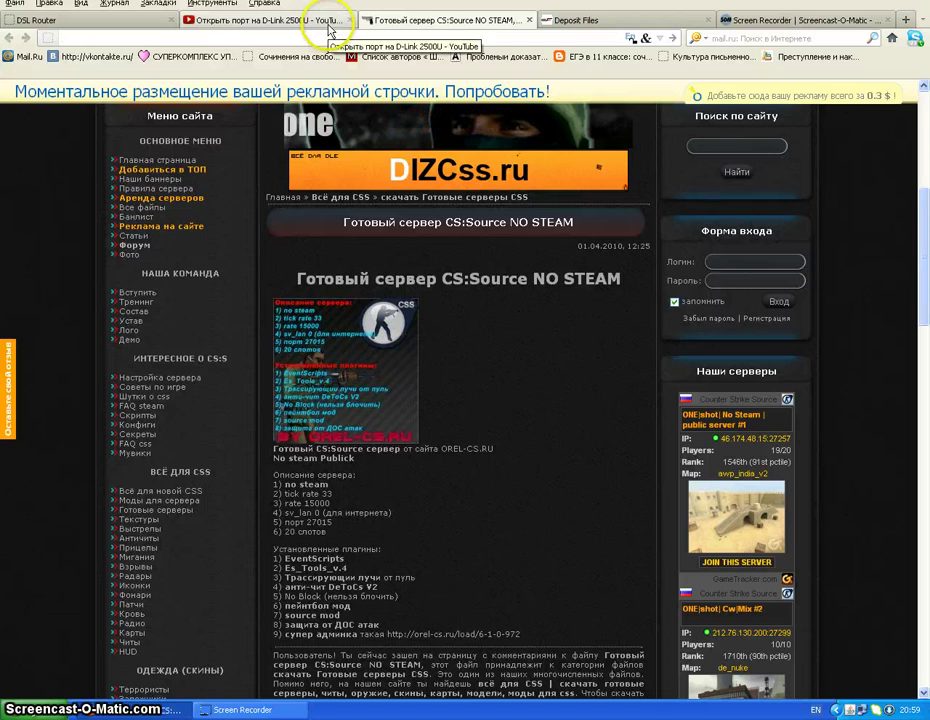
type("mega")
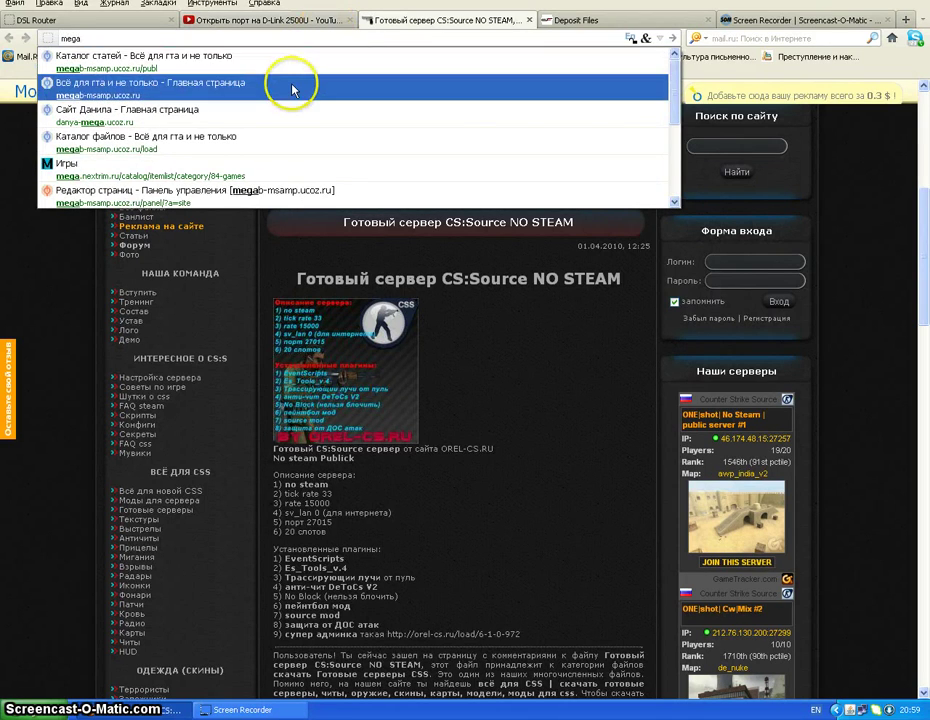
left_click(295, 88)
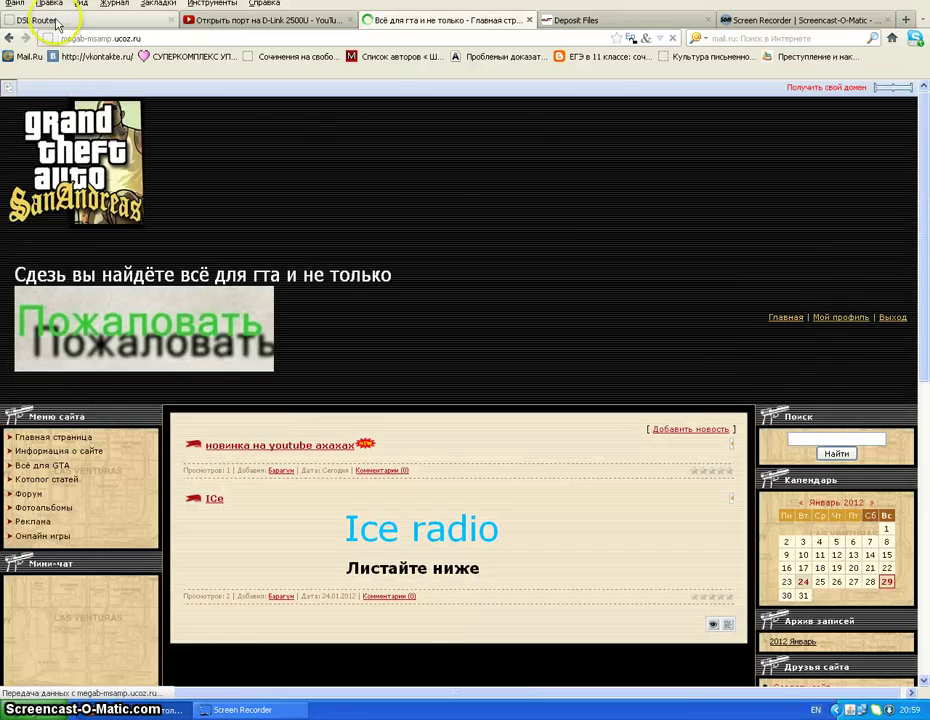
Look through the site's home page, examining its address, news posts and side sections.
left_click_drag(155, 38, 74, 38)
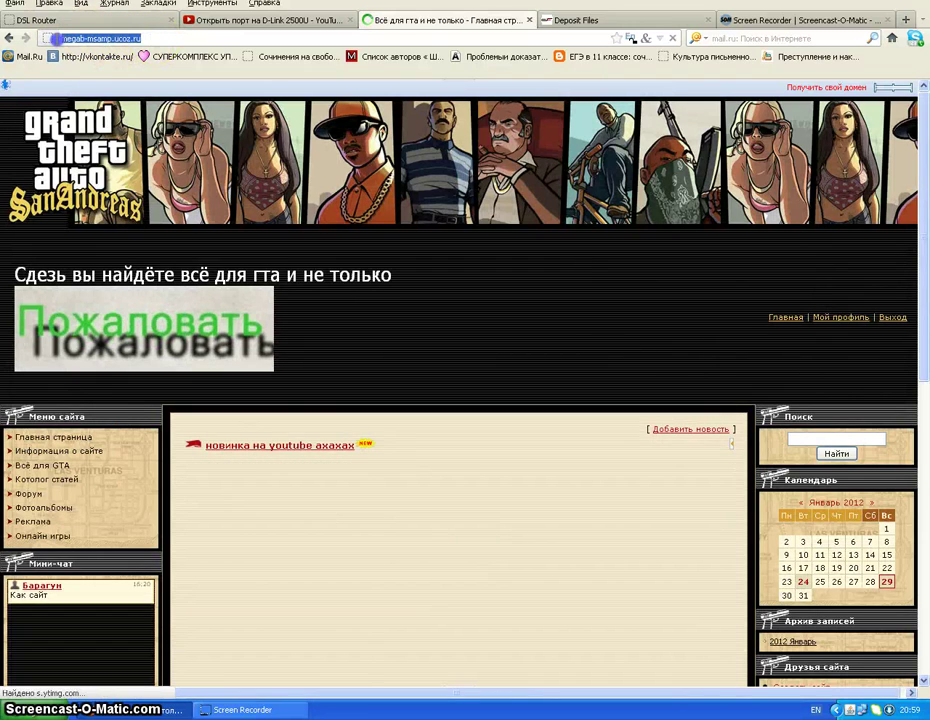
scroll(73, 504, "down", 5)
left_click(535, 305)
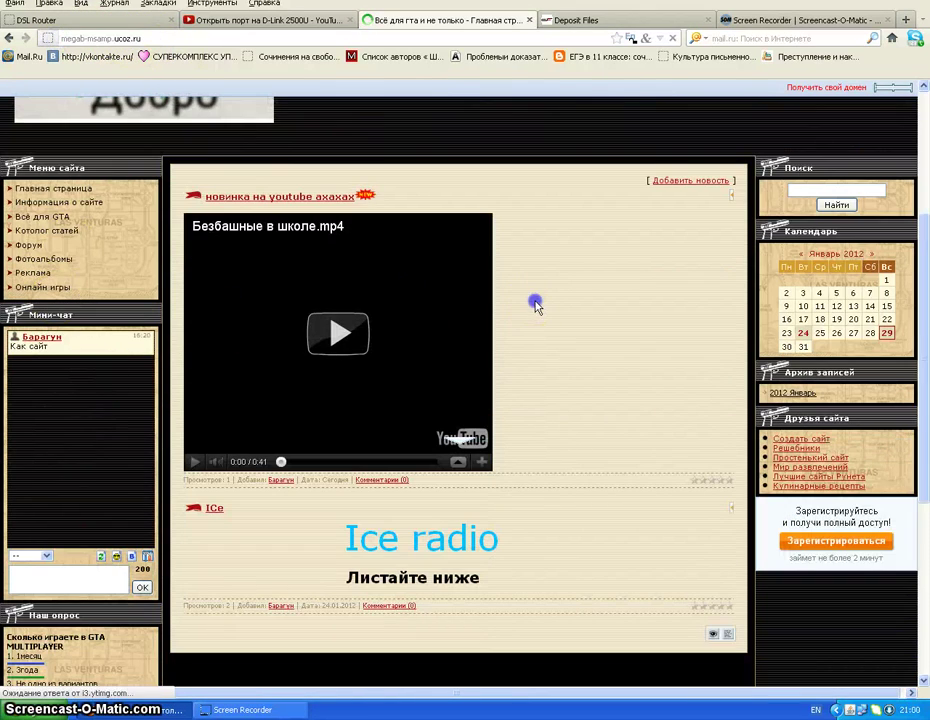
scroll(90, 200, "down", 7)
scroll(93, 332, "up", 11)
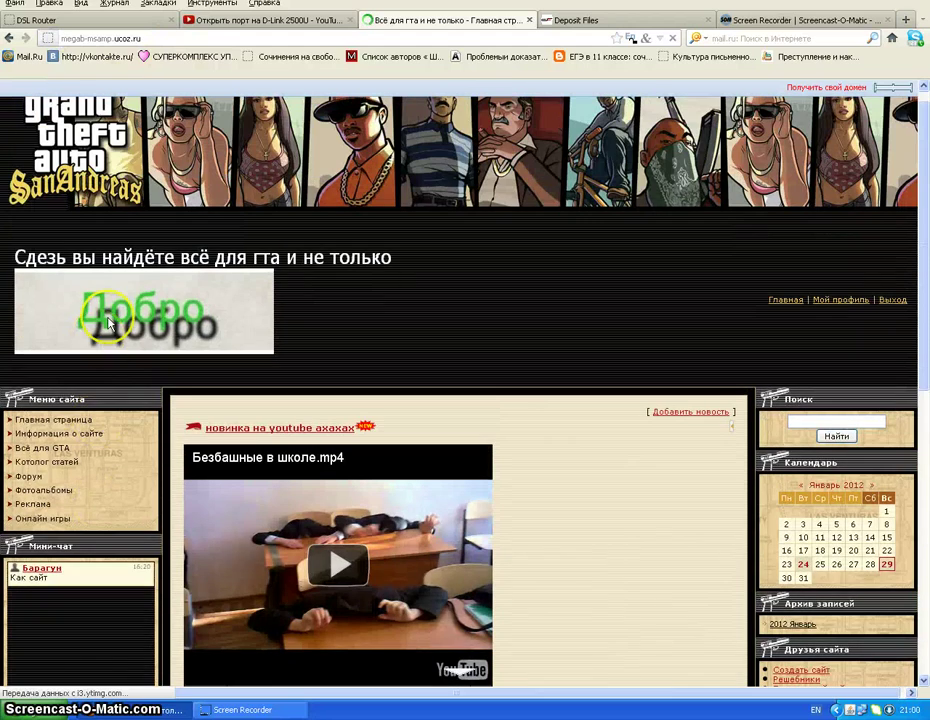